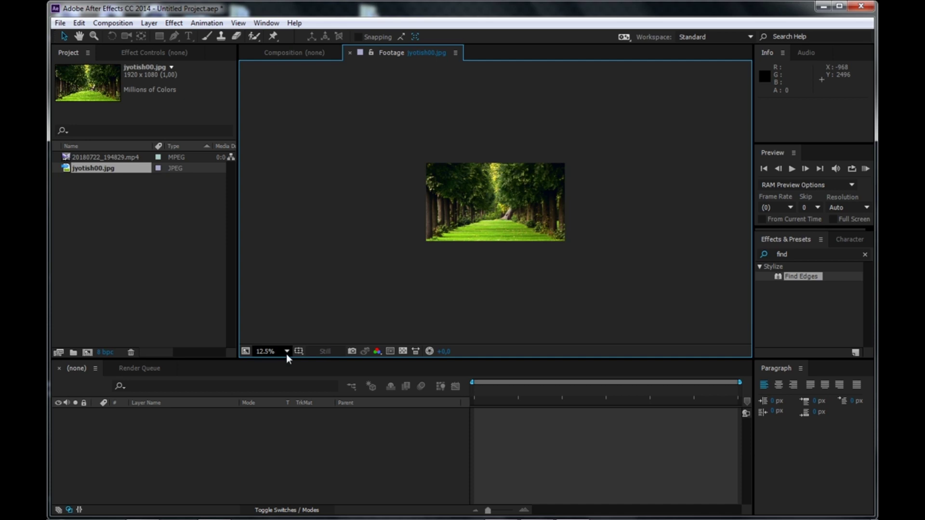
Step: Set the jyotish00.jpg footage preview to 25% magnification, close it, and maximize the window
left_click(313, 223)
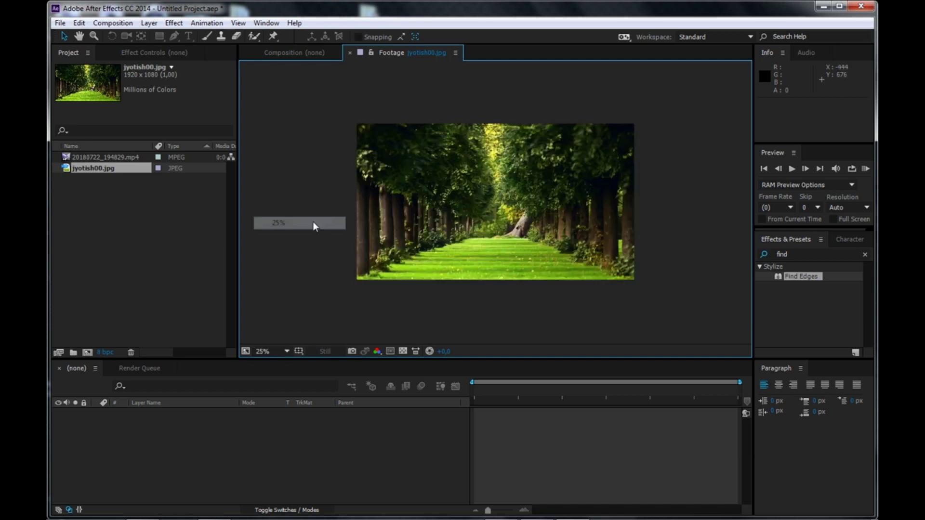
left_click(351, 52)
left_click_drag(49, 217, 55, 216)
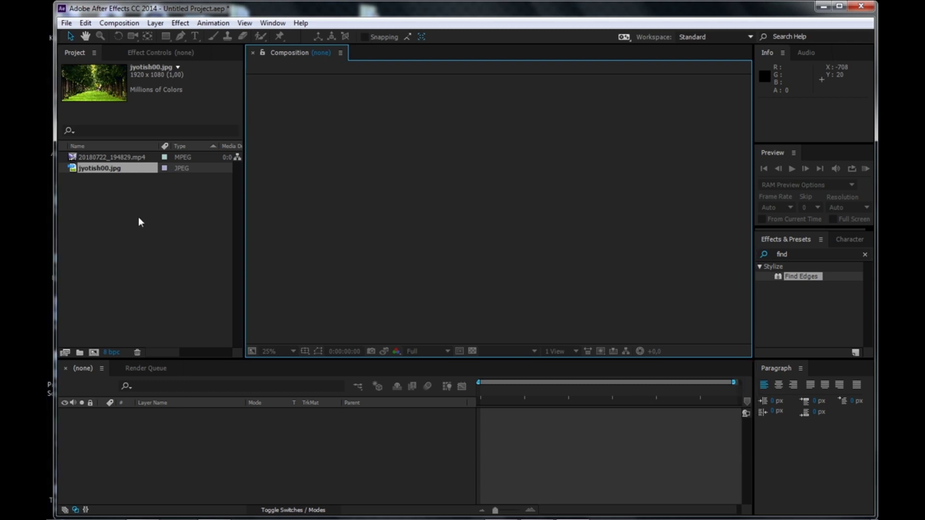
left_click(840, 11)
Step: Create a composition from 20180722_194829.mp4 and add jyotish00.jpg as the layer beneath the video
left_click_drag(99, 153, 83, 354)
left_click_drag(89, 180, 88, 459)
Step: Trim the start of the video layer at 0:00:04:22 and slide the clip to begin at 0:00:00:00
left_click(504, 392)
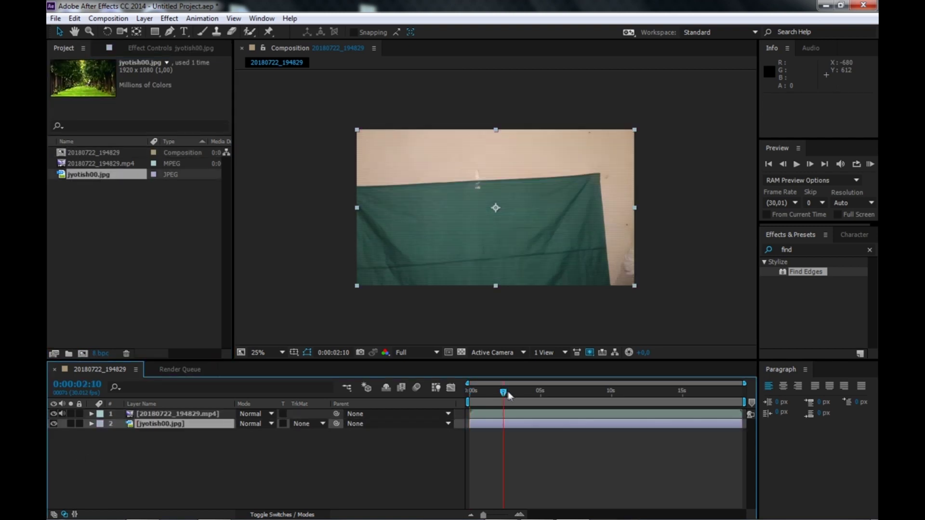
left_click(526, 392)
left_click_drag(543, 394, 559, 394)
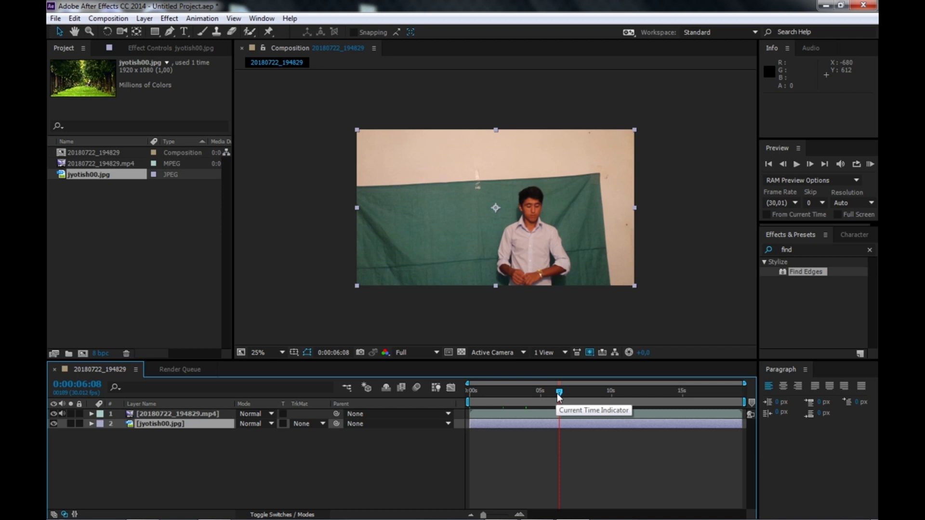
left_click_drag(559, 396, 539, 396)
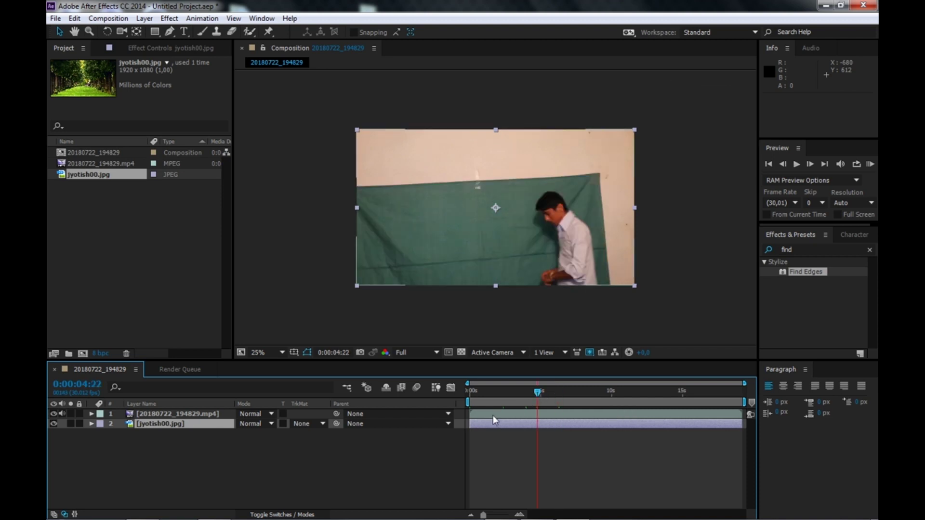
left_click_drag(470, 414, 536, 418)
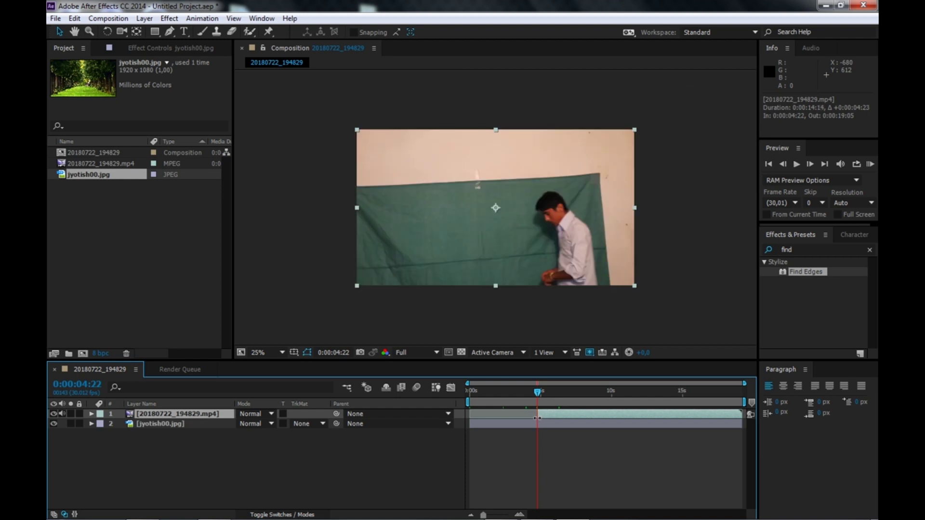
left_click_drag(516, 417, 487, 417)
Step: Trim the ends of the video and jyotish00.jpg layers at about 0:00:10:25
left_click(623, 392)
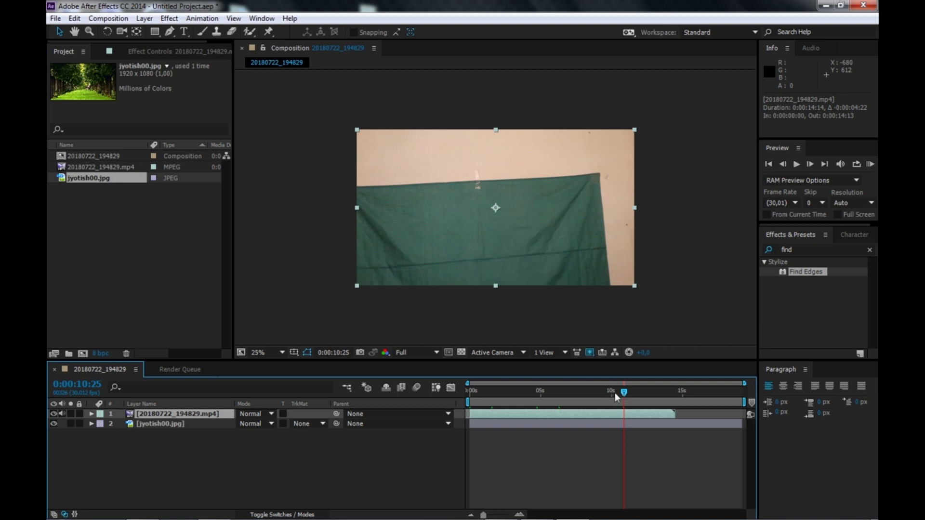
left_click_drag(673, 415, 624, 416)
left_click_drag(739, 424, 628, 424)
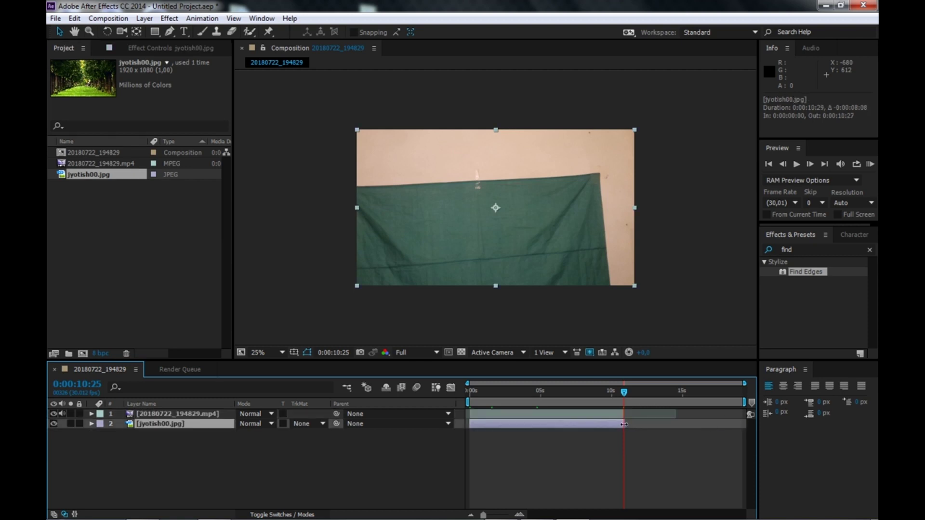
Step: At 0:00:05:25, draw a closed four-point Pen mask on the video layer around the green cloth, extending below the frame
left_click(553, 392)
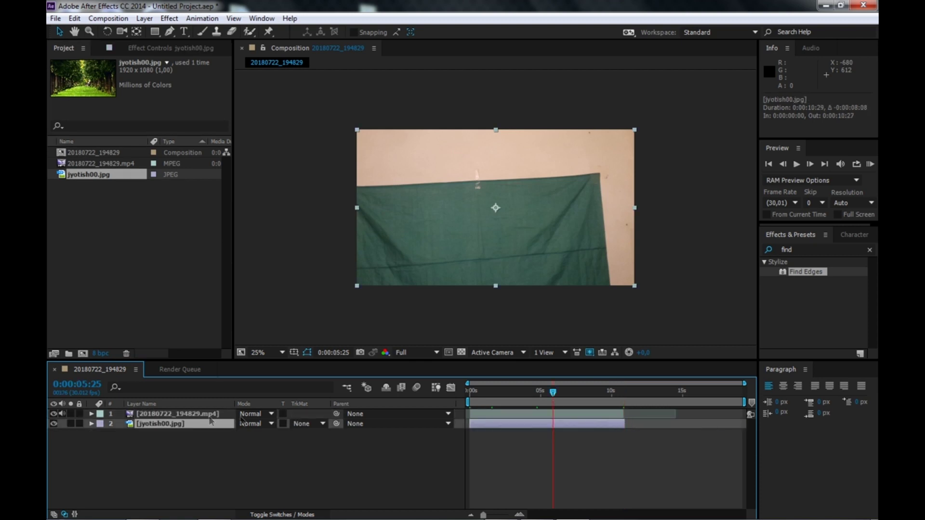
left_click(171, 418)
left_click(169, 33)
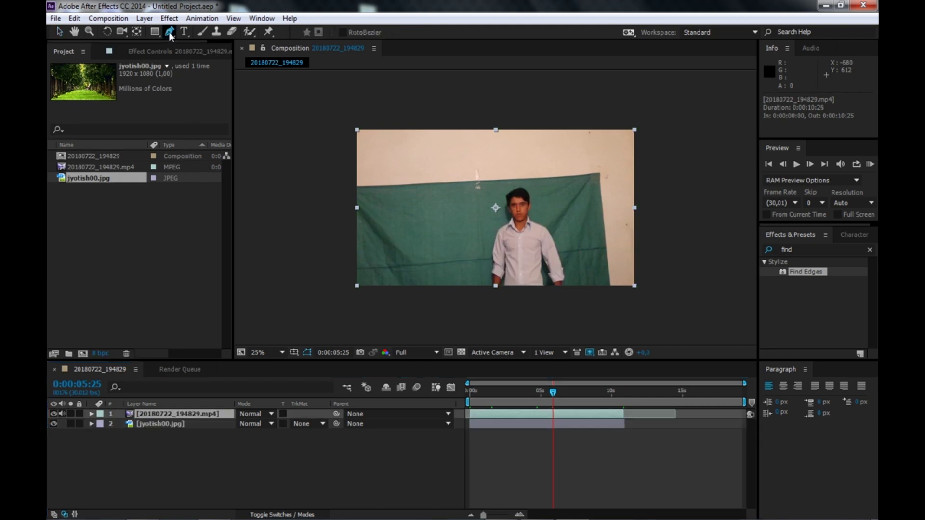
left_click(338, 303)
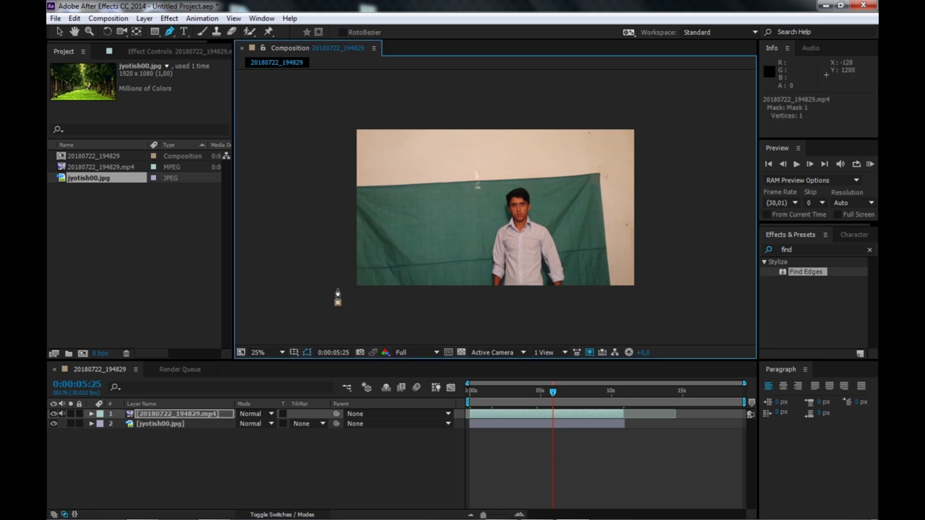
left_click(352, 192)
left_click(604, 181)
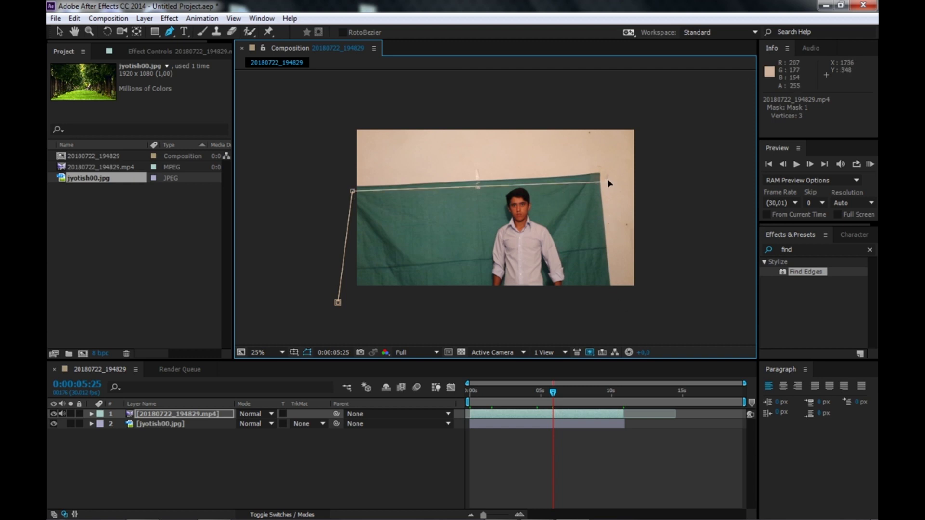
left_click_drag(608, 182, 598, 181)
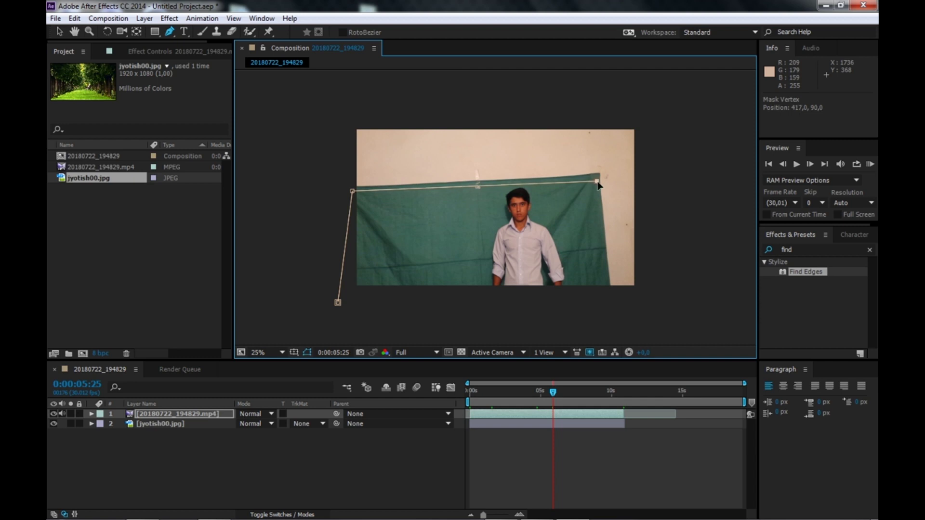
left_click(612, 302)
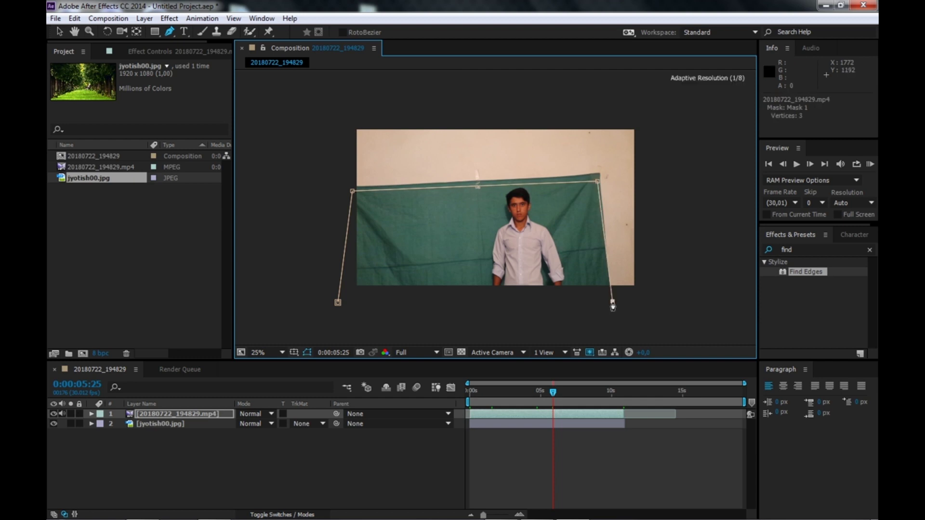
left_click_drag(610, 306, 617, 302)
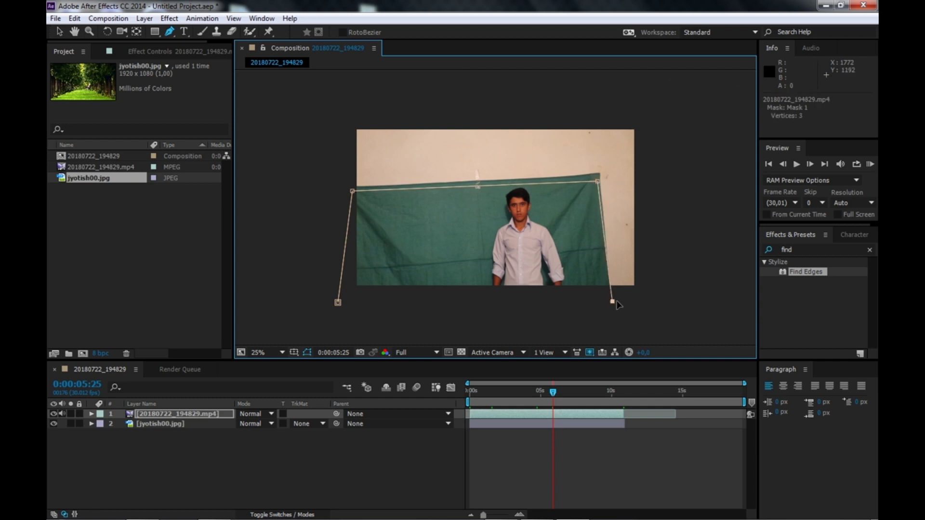
left_click(338, 303)
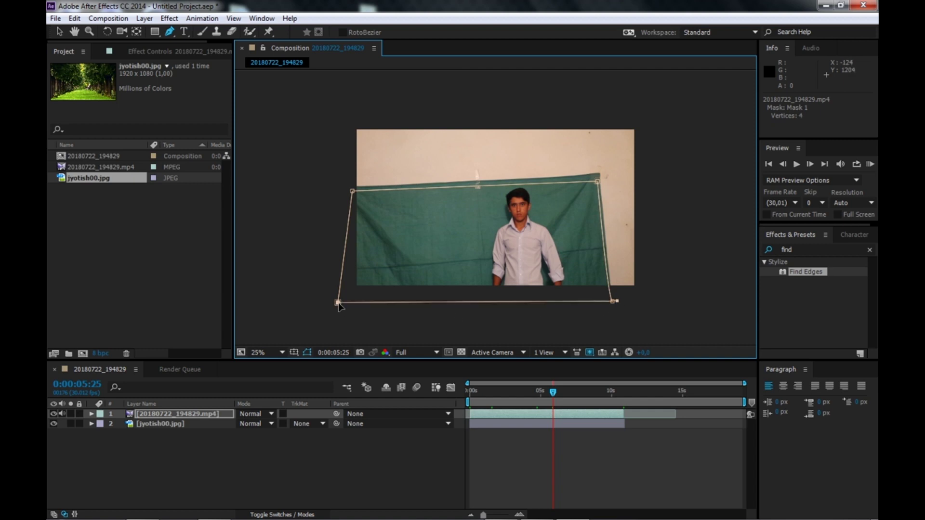
left_click(307, 482)
Step: Apply Keylight (1.2) to the video layer and sample the green cloth as the Screen Colour
left_click(161, 415)
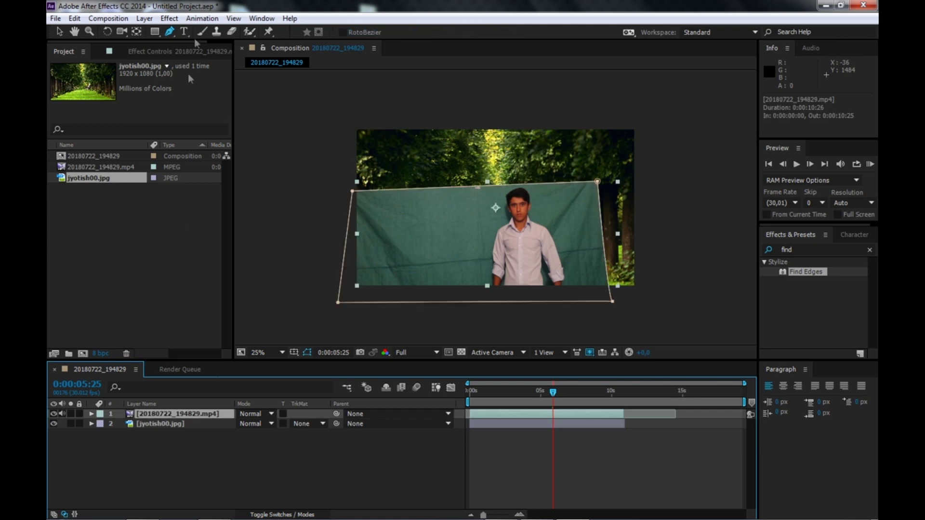
left_click(170, 19)
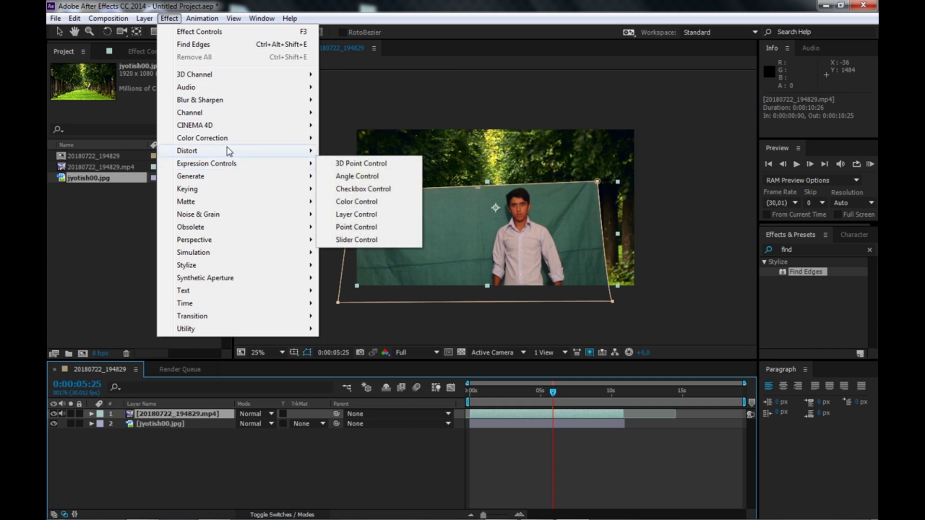
mouse_move(250, 193)
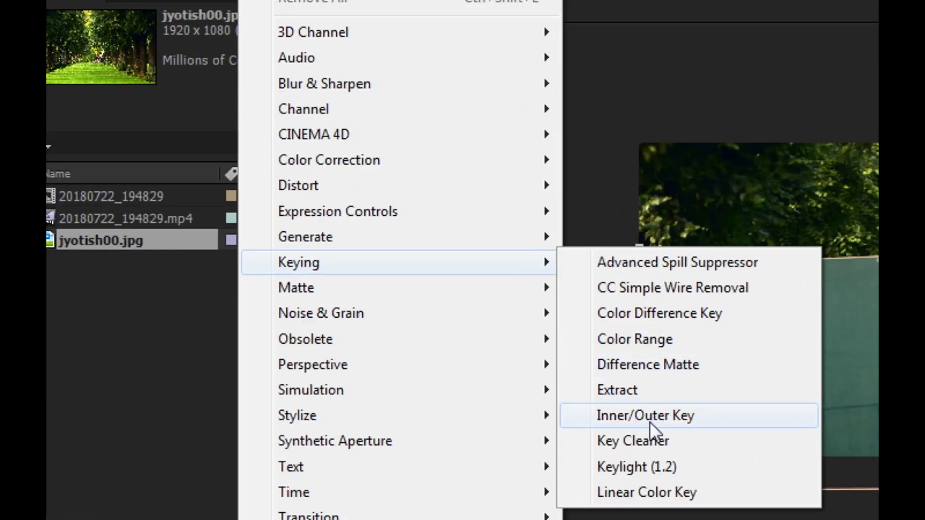
left_click(659, 467)
left_click(224, 168)
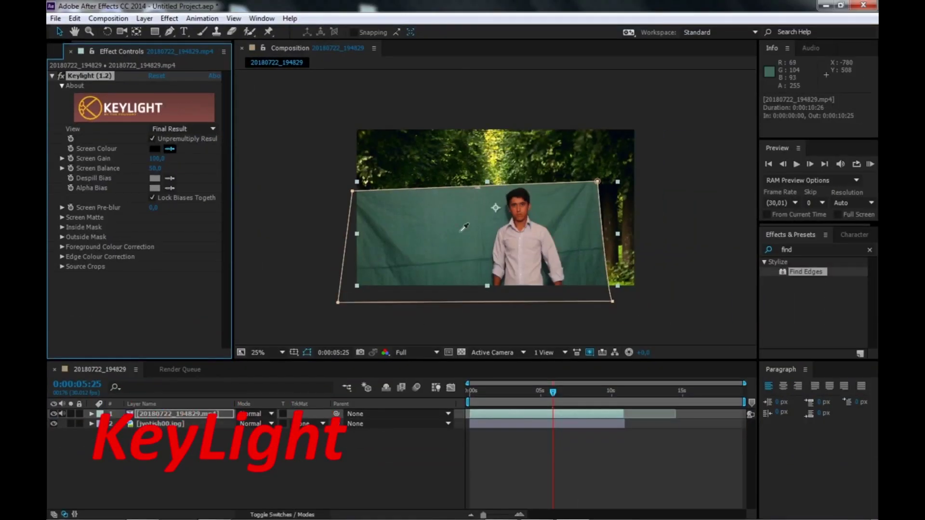
left_click(674, 287)
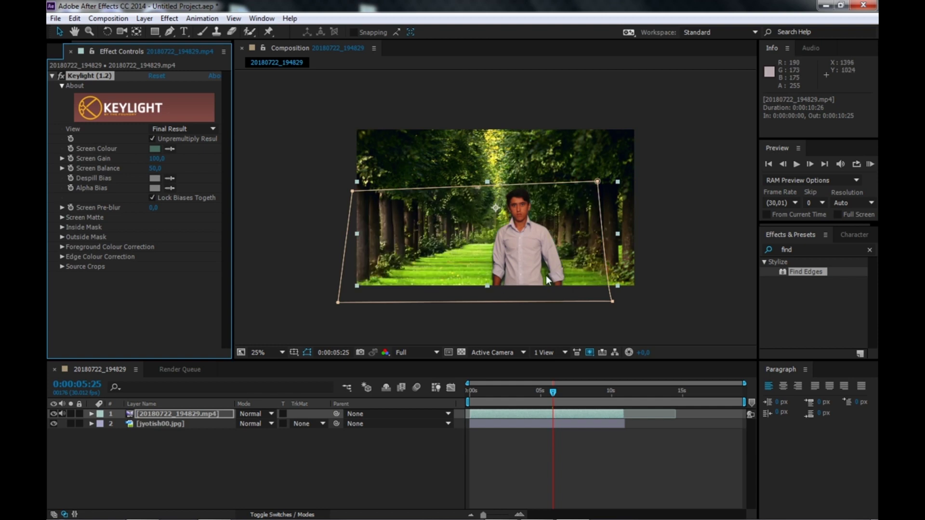
Step: Refine the key in Screen Matte view with Screen Gain 188 and Screen Balance 0, and restore the Final Result view
left_click(212, 129)
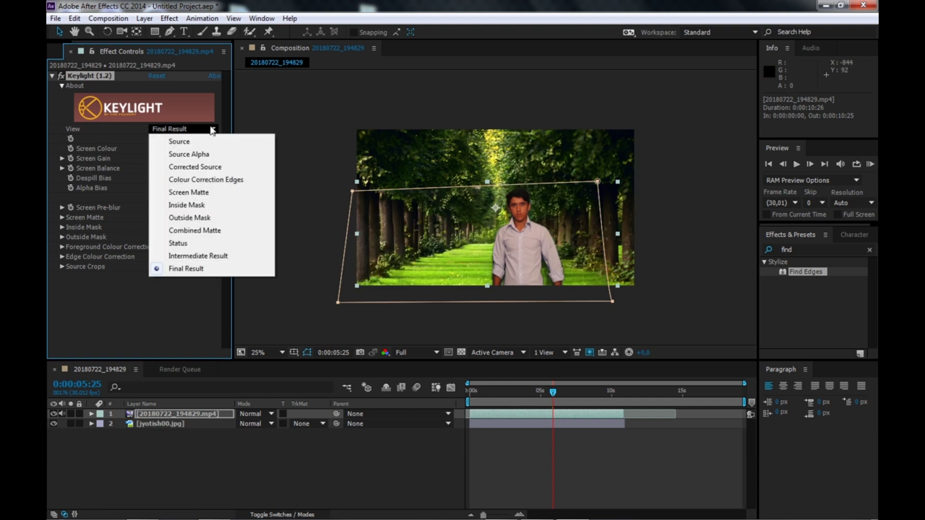
left_click(214, 193)
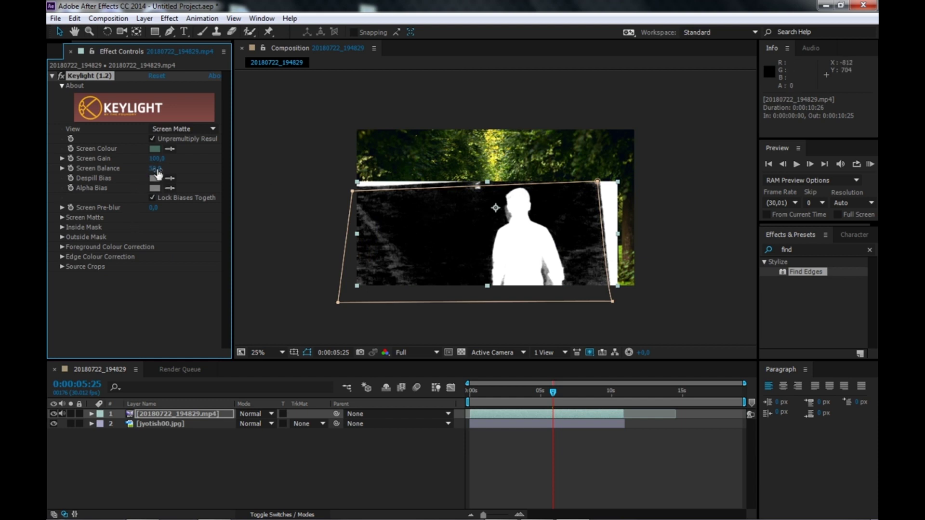
mouse_move(156, 169)
left_mouse_down()
mouse_move(186, 169)
mouse_move(123, 173)
mouse_move(194, 158)
mouse_move(167, 158)
left_mouse_up()
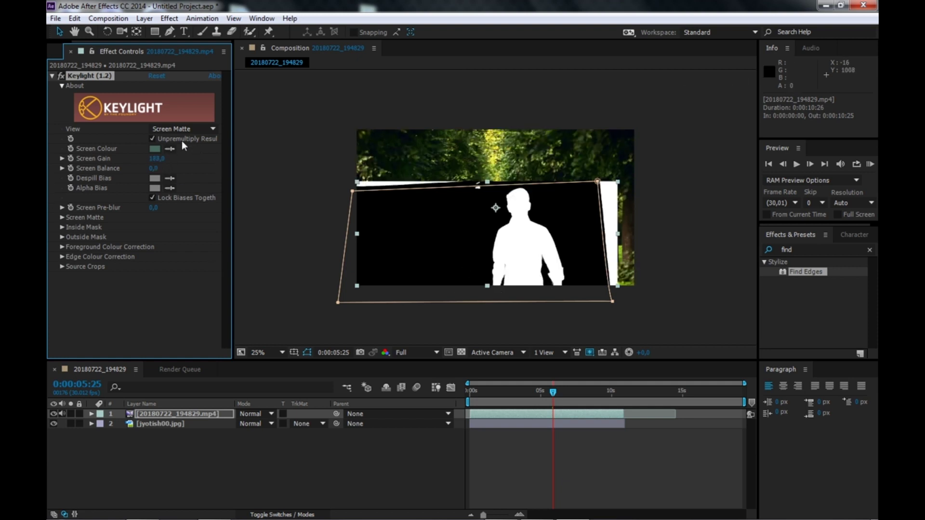
left_click(195, 128)
left_click(195, 269)
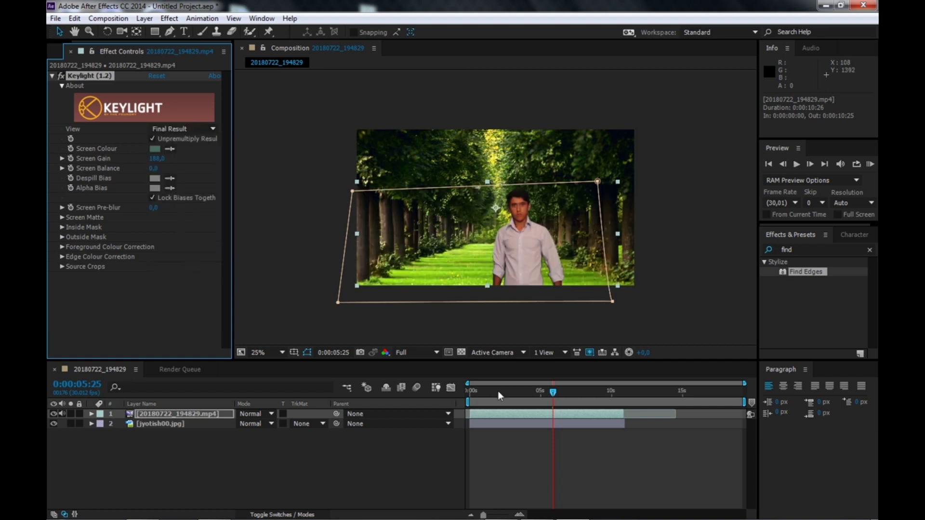
Step: Split the keyed video layer at 0:00:03:06
left_click_drag(536, 393, 529, 393)
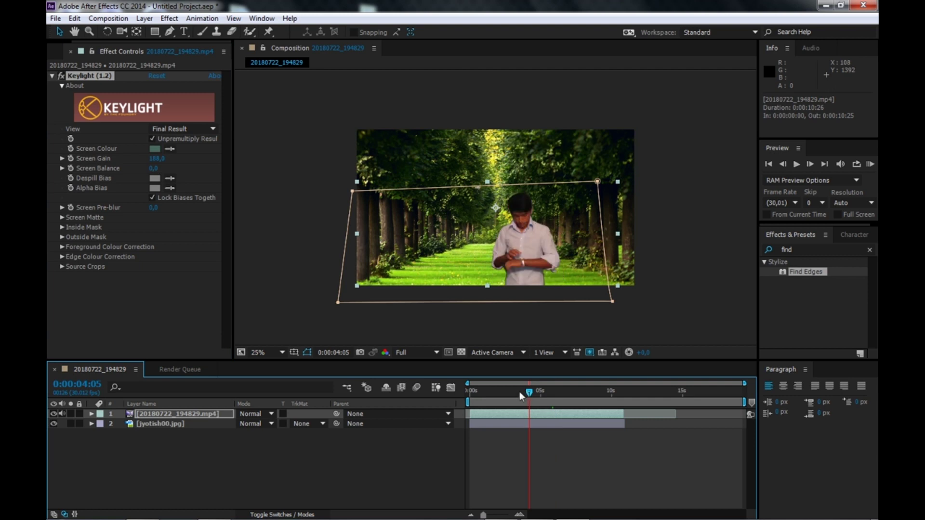
left_click(516, 392)
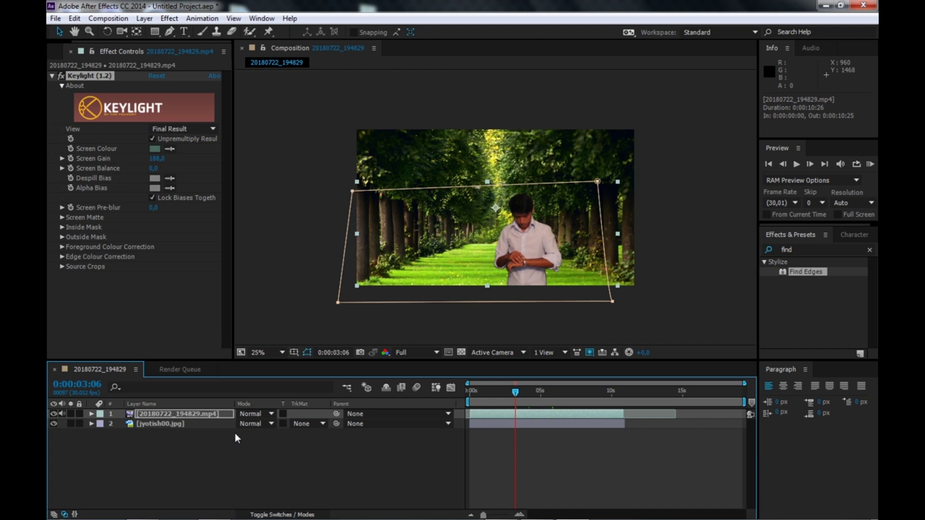
key("ctrl+shift+d")
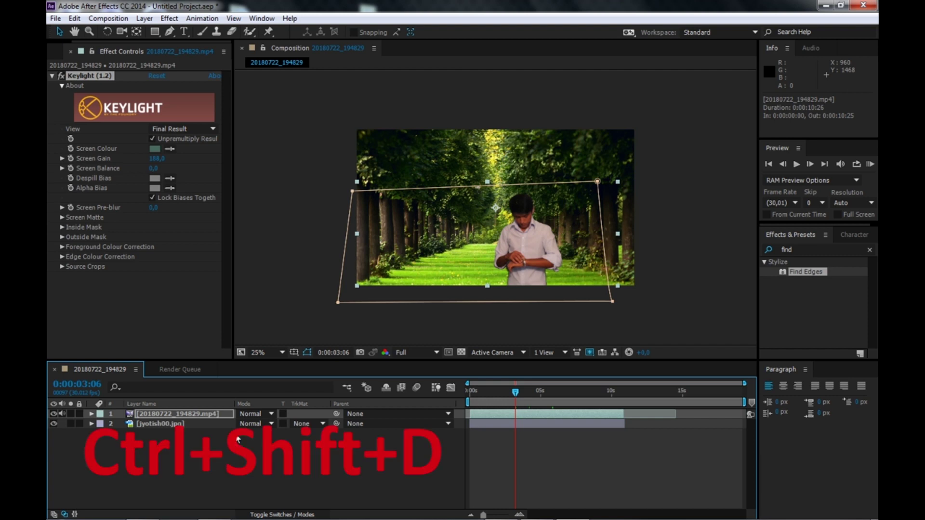
left_click(189, 468)
Step: Rename the upper video layer, which starts at the split, as effect
left_click(191, 414)
right_click(191, 415)
left_click(233, 512)
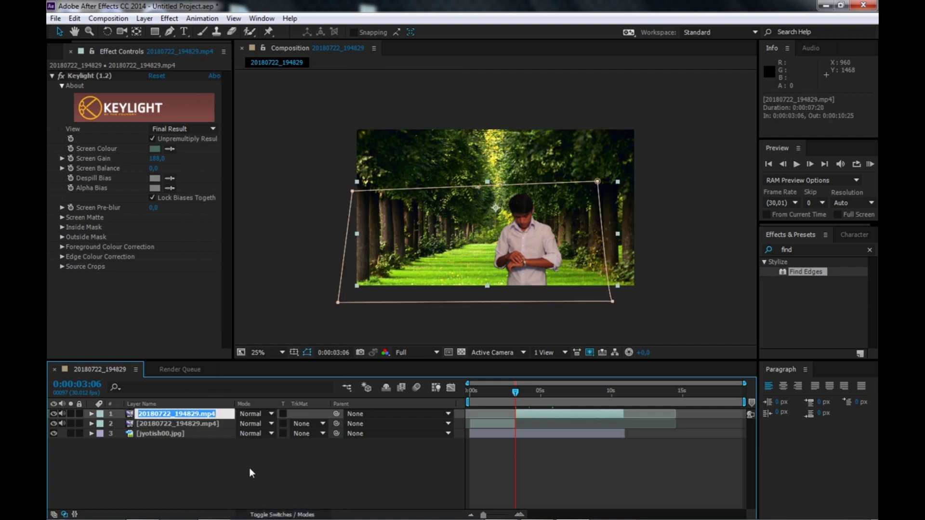
key("BackSpace")
type("effect")
key("Return")
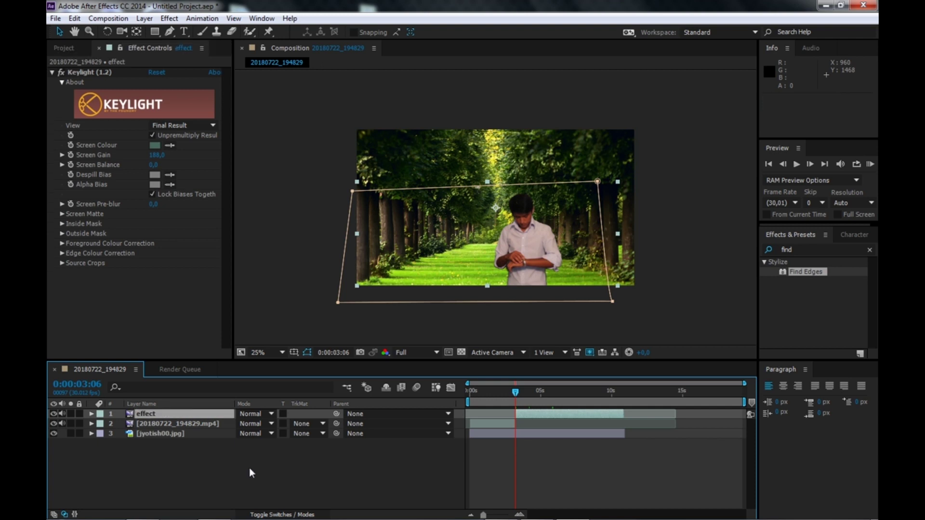
left_click(249, 467)
Step: Pre-compose the effect layer as effect Comp 1, moving all attributes into the new composition
left_click(202, 414)
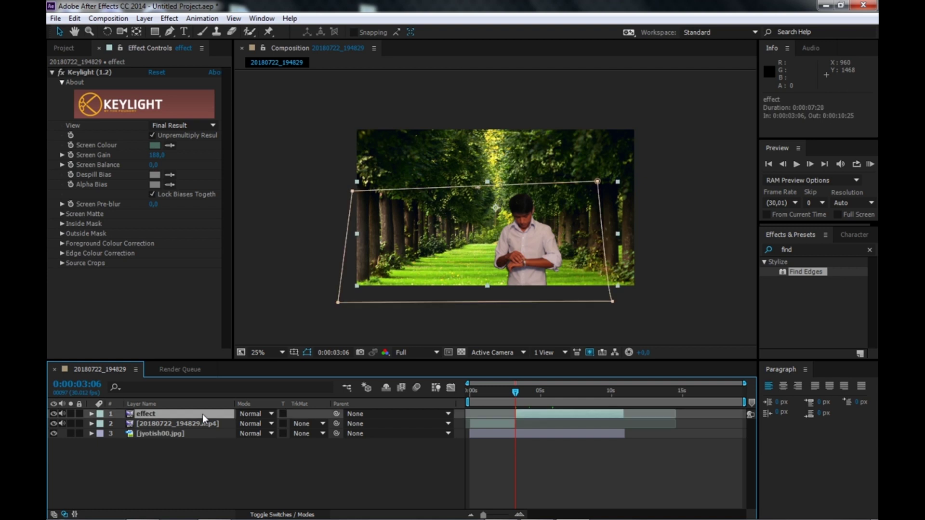
right_click(202, 415)
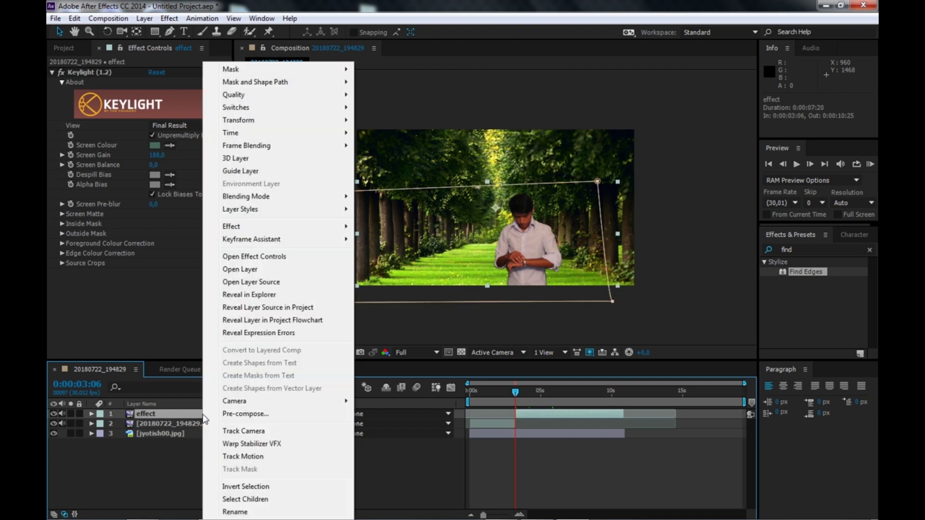
left_click(237, 411)
left_click(368, 265)
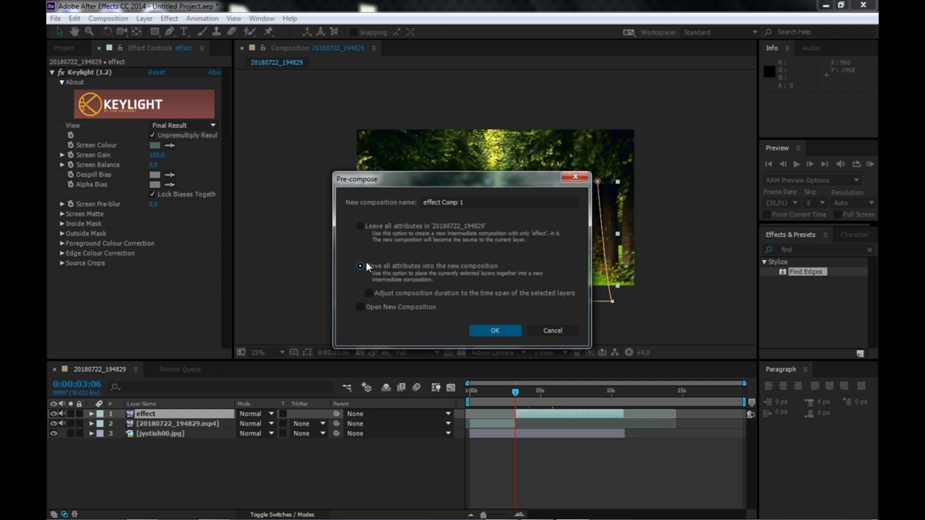
left_click(509, 327)
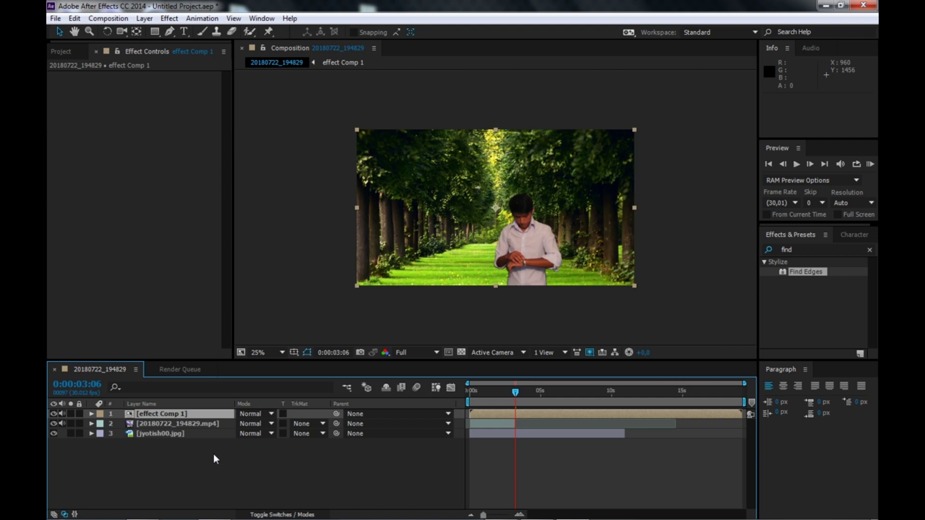
Step: Search the effects for displace and apply Displacement Map to the jyotish00.jpg background layer
left_click(821, 246)
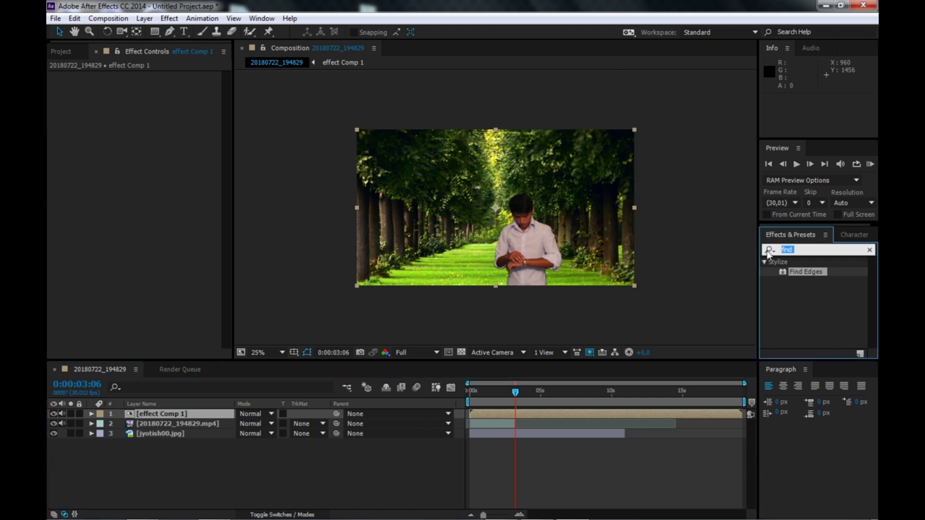
type("d")
left_click(769, 251)
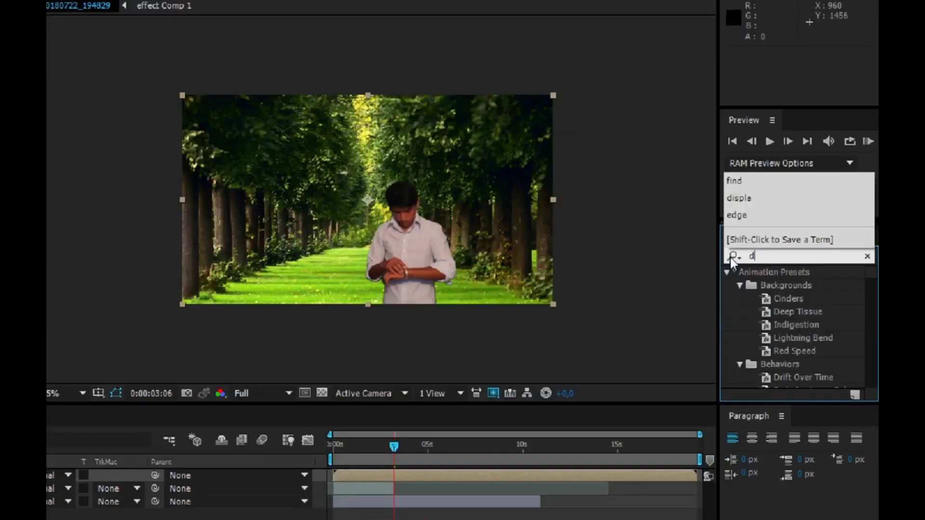
type("isp")
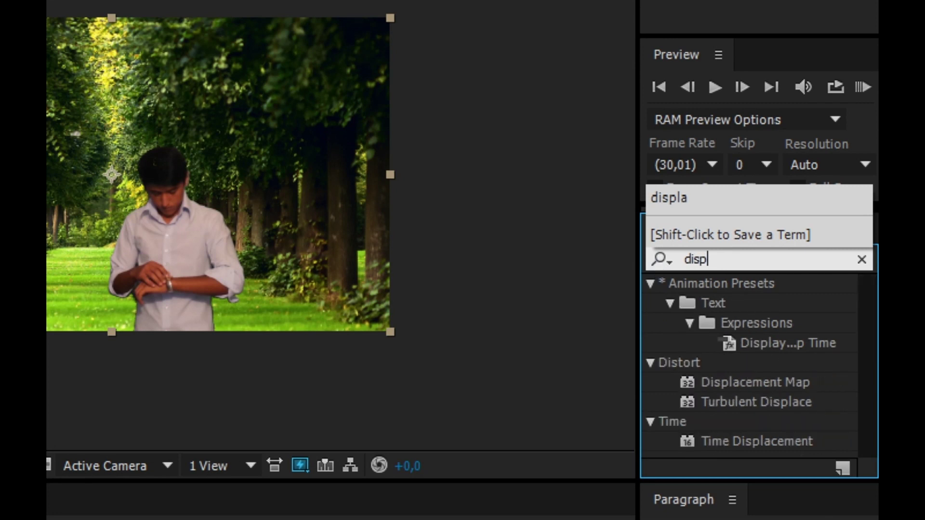
type("lace")
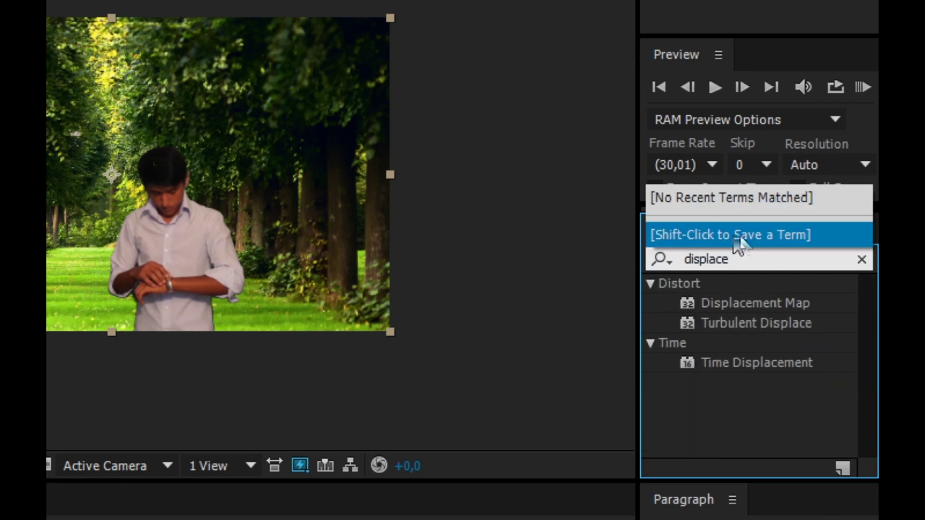
left_click(784, 303)
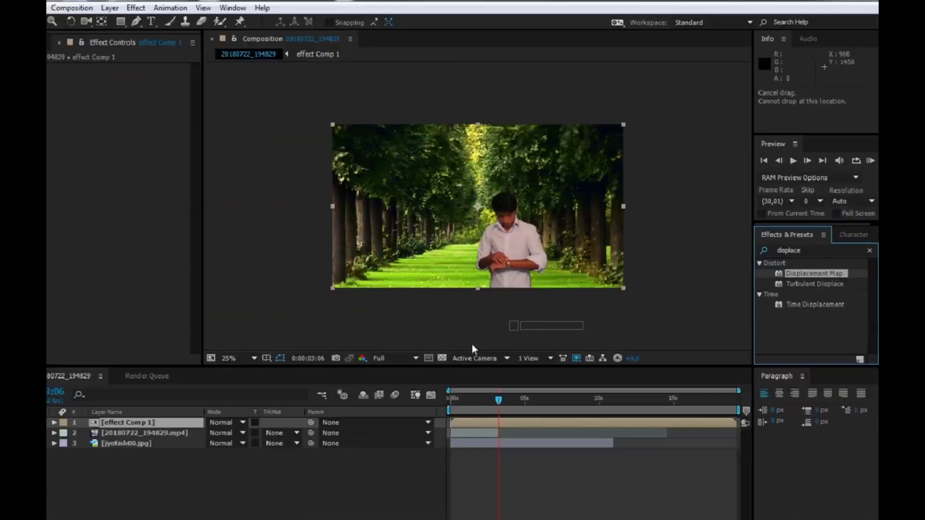
left_click(156, 435)
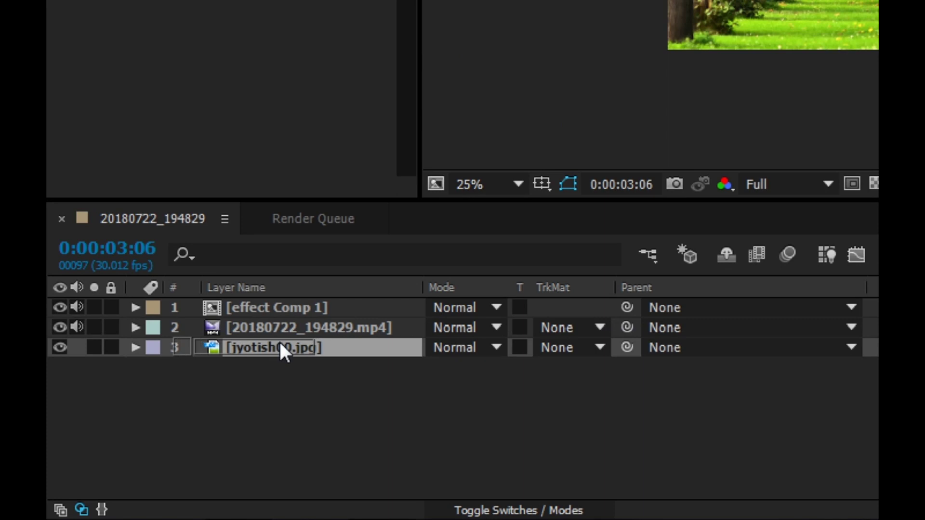
left_click(175, 420)
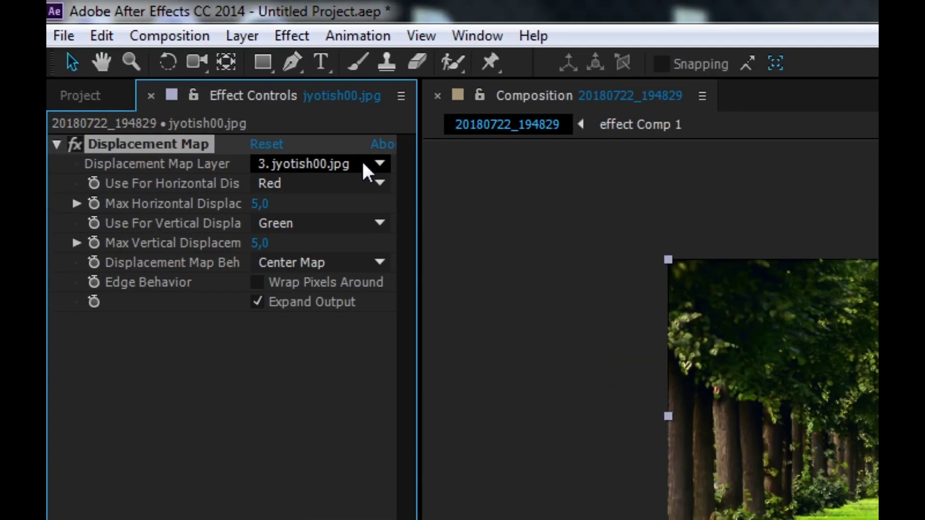
Step: Set the Displacement Map layer to effect Comp 1, both displacement channels to Luminance, maximum horizontal displacement to 24 and vertical to 27
left_click(362, 169)
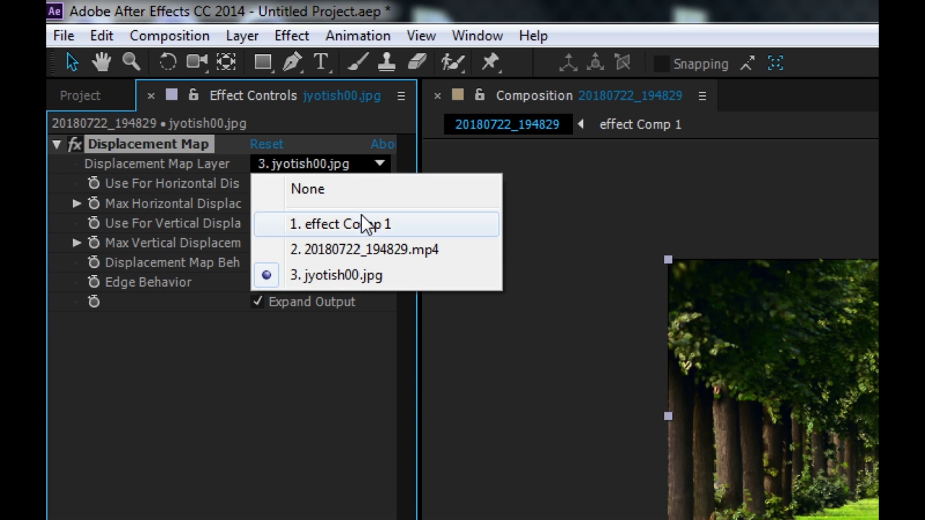
left_click(376, 227)
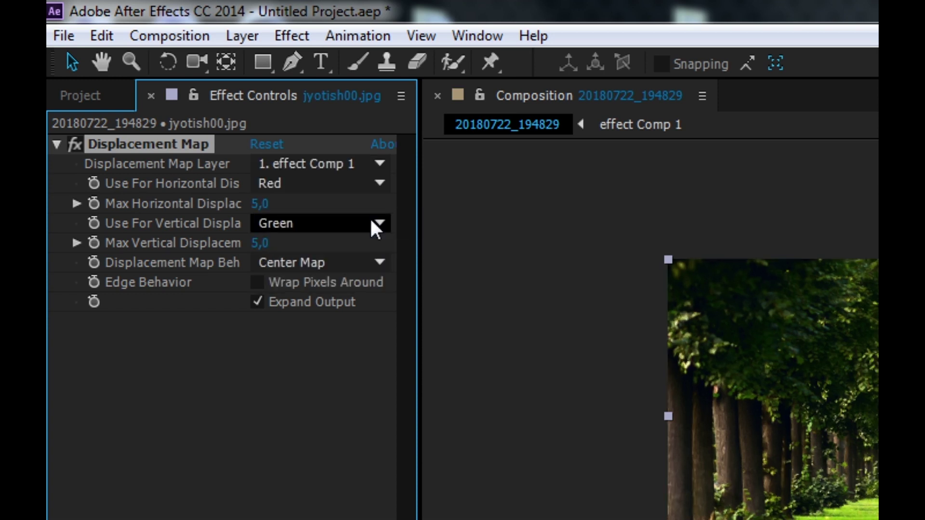
left_click(301, 186)
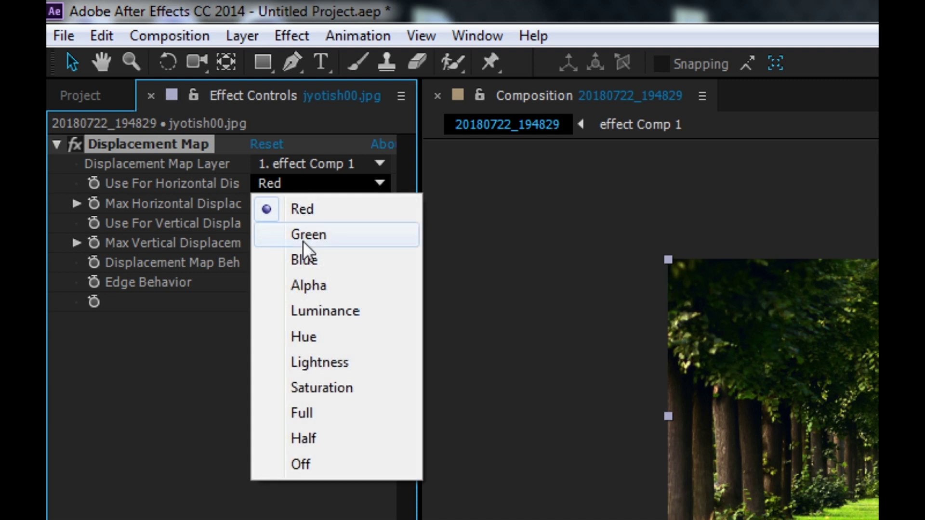
left_click(326, 304)
left_click(342, 223)
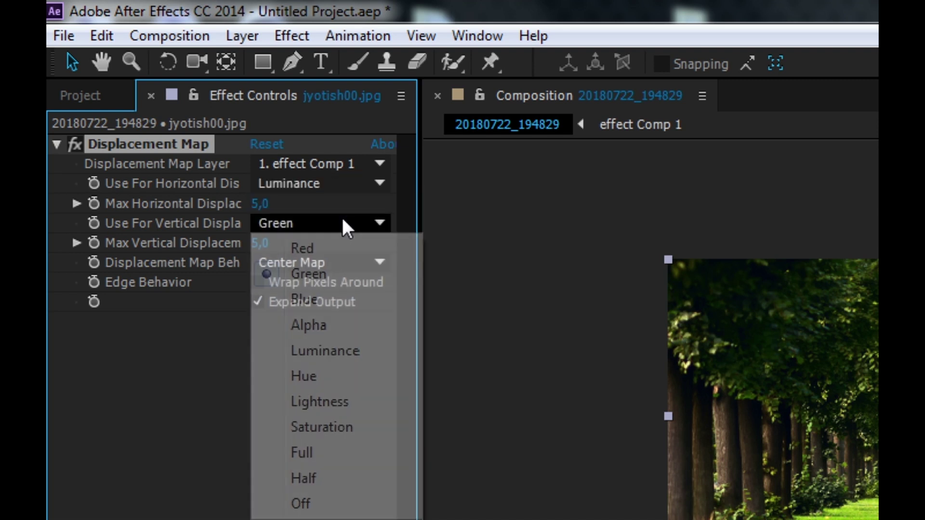
left_click(335, 352)
mouse_move(262, 207)
left_mouse_down()
mouse_move(290, 202)
mouse_move(279, 202)
left_mouse_up()
left_click_drag(259, 242, 283, 243)
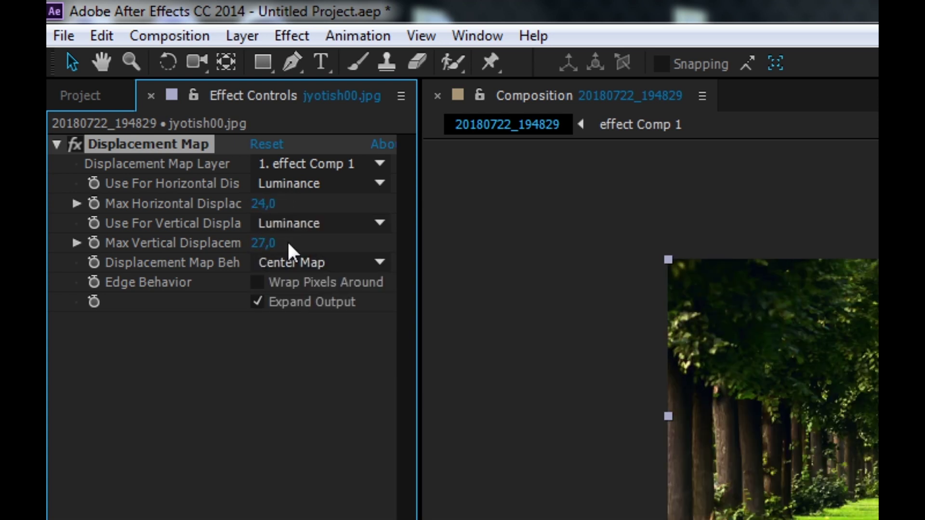
Step: Hide effect Comp 1 and adjust the background's maximum displacement to 60 horizontally and -11 vertically, comparing frames up to 0:00:06:00
left_click(53, 413)
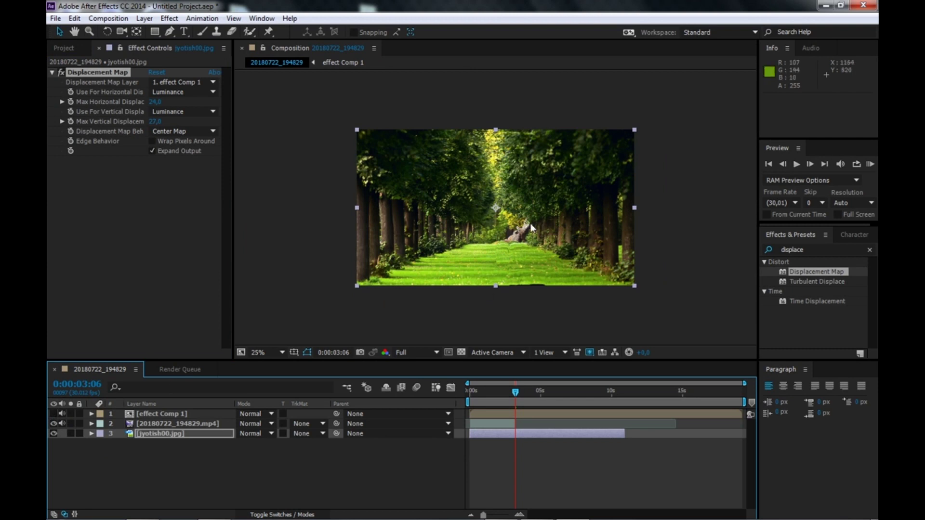
mouse_move(167, 101)
left_mouse_down()
mouse_move(190, 101)
mouse_move(135, 120)
mouse_move(175, 103)
left_mouse_up()
left_click(533, 393)
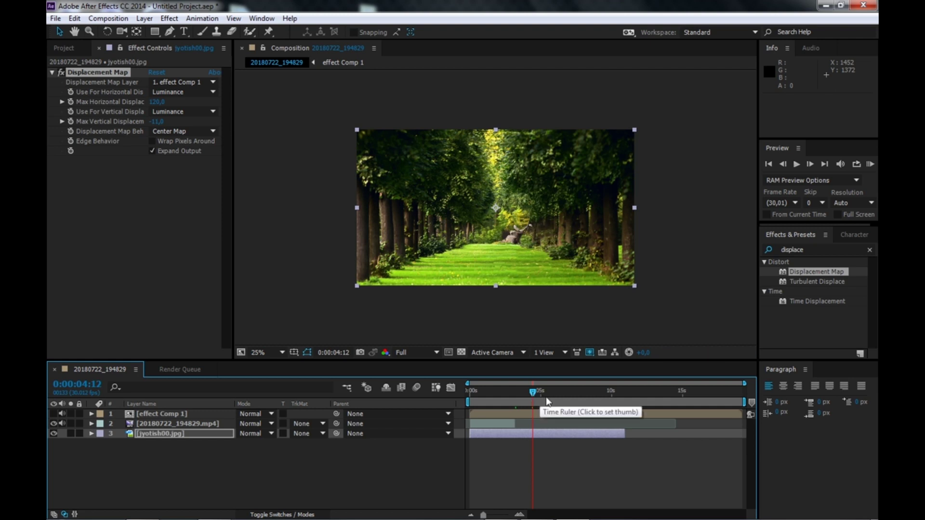
left_click(555, 394)
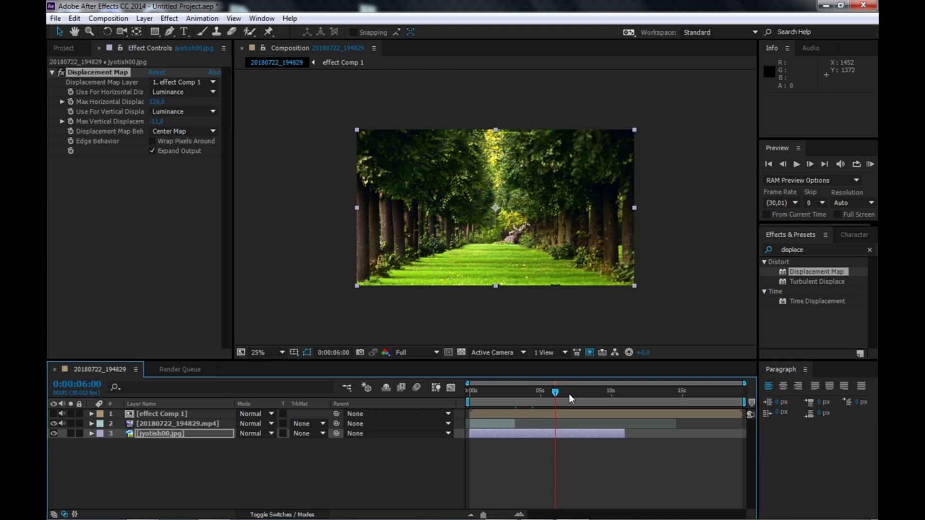
left_click_drag(154, 106, 118, 102)
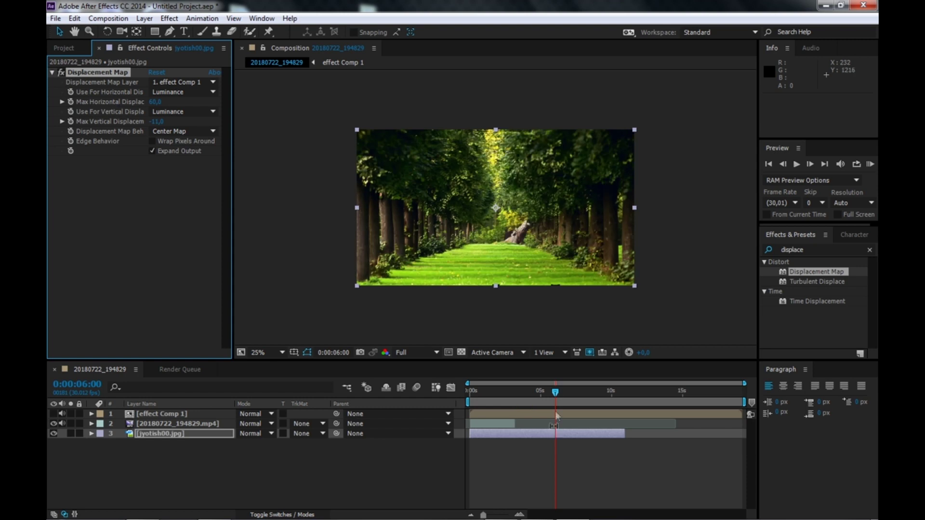
Step: Check the displacement at earlier frames, show the effect Comp 1 layer again, and set the current time to 0:00:03:23
left_click_drag(555, 394, 536, 397)
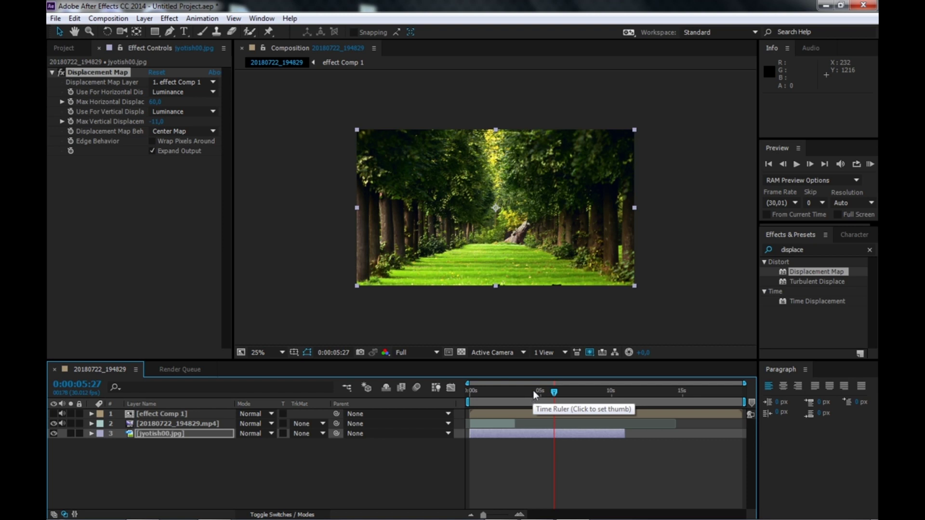
left_click(533, 393)
left_click(54, 414)
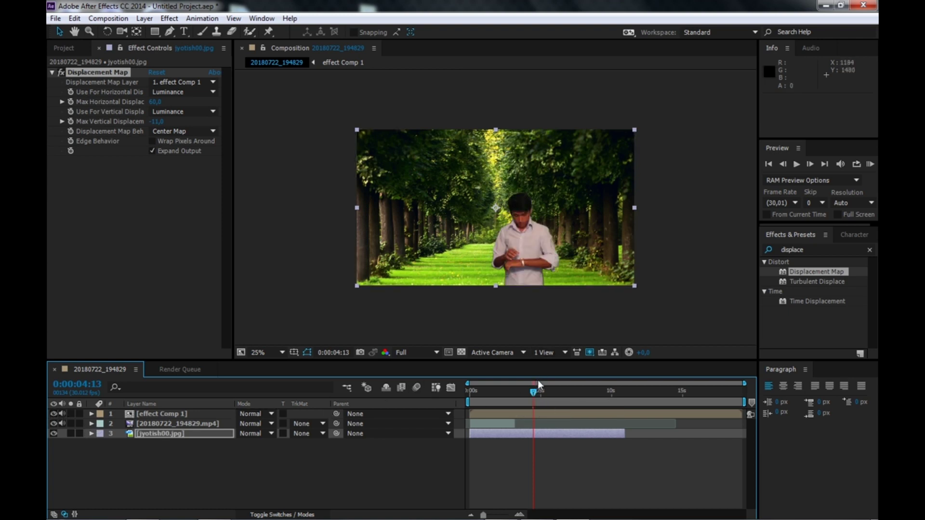
left_click(524, 392)
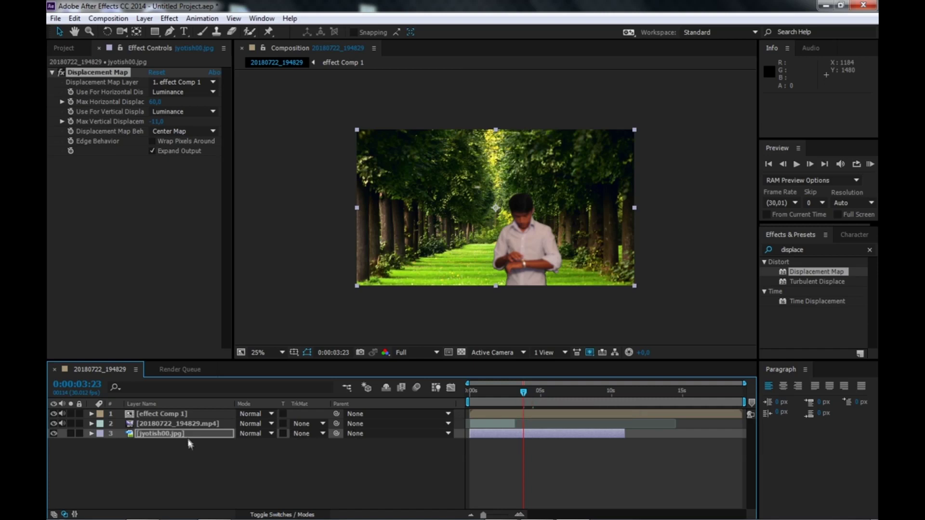
Step: Duplicate the effect Comp 1 layer and rename the upper copy as border
left_click(180, 414)
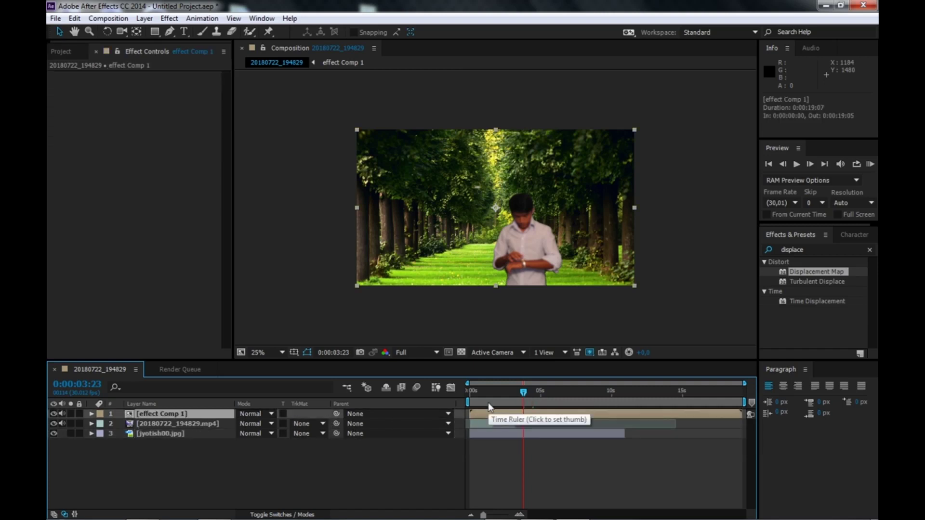
key("ctrl+d")
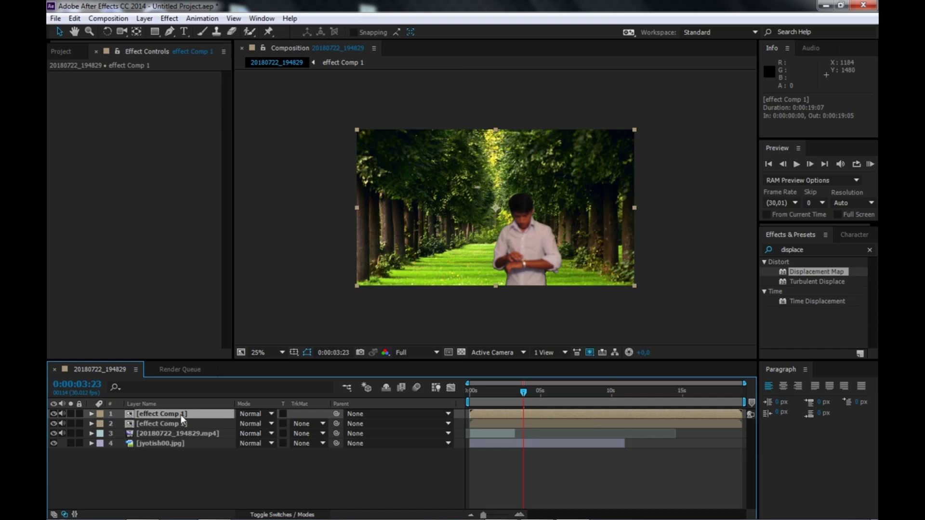
right_click(181, 415)
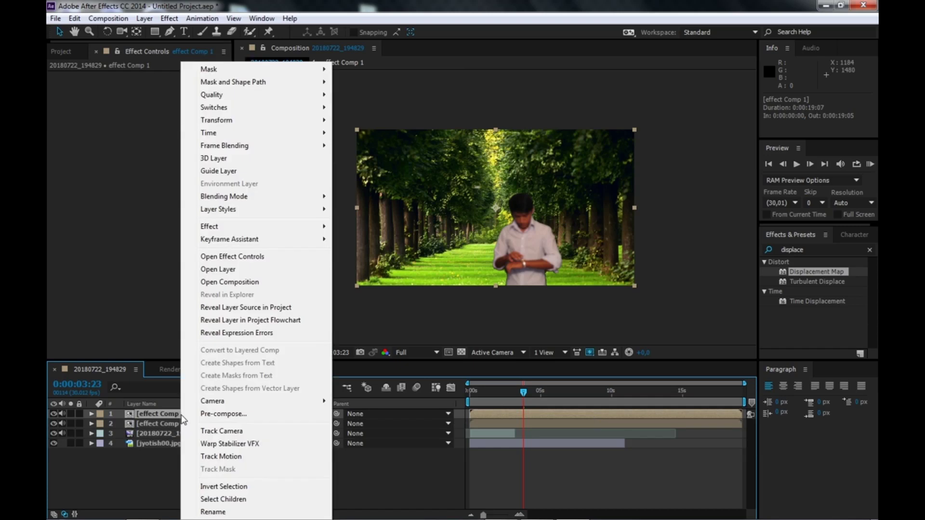
left_click(226, 512)
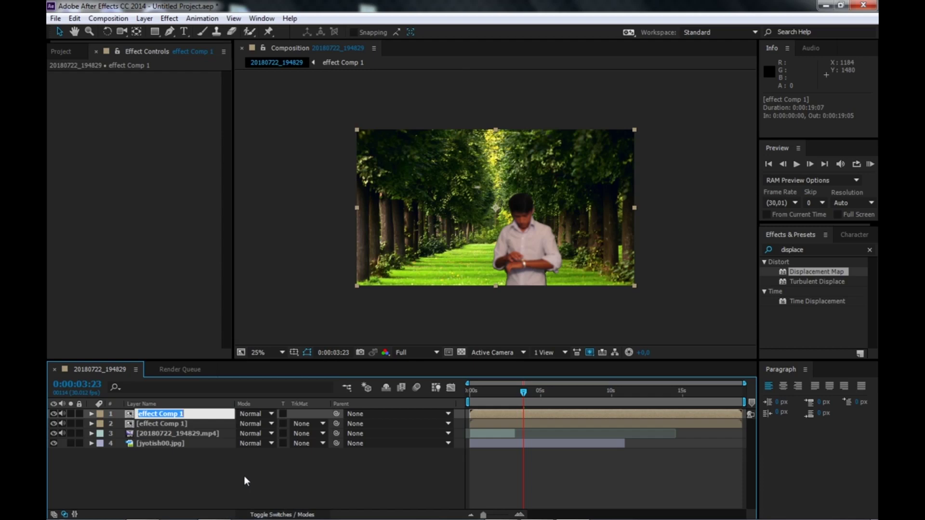
type("border")
key("Return")
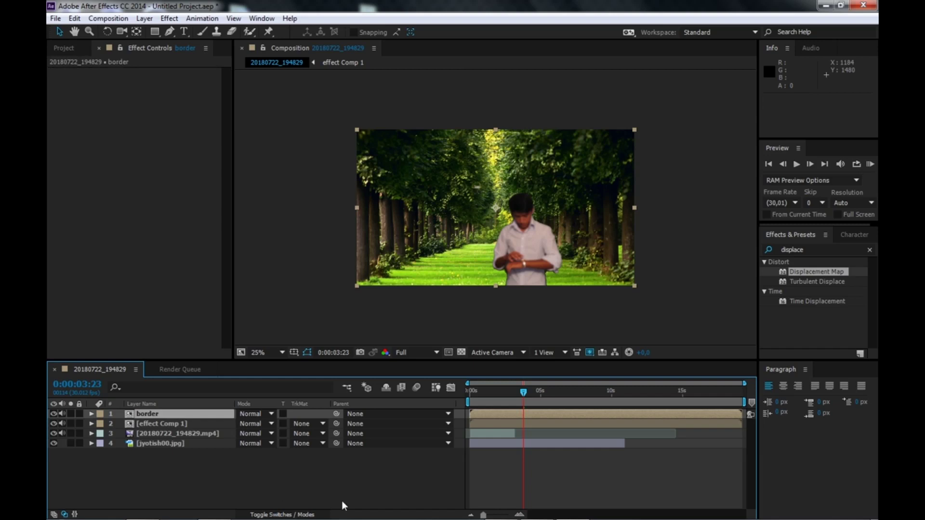
Step: Apply Find Edges to the border layer with Invert enabled and Blend With Original at 4%
left_click(818, 249)
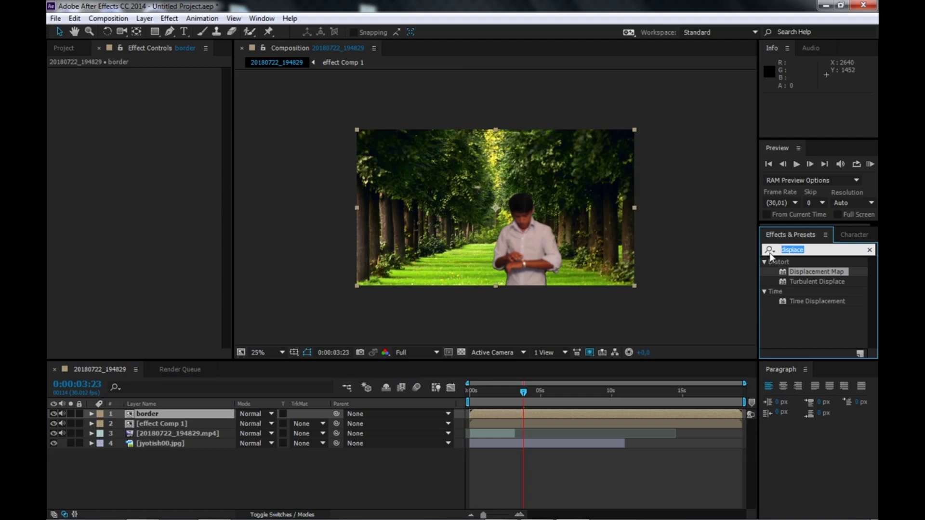
type("find")
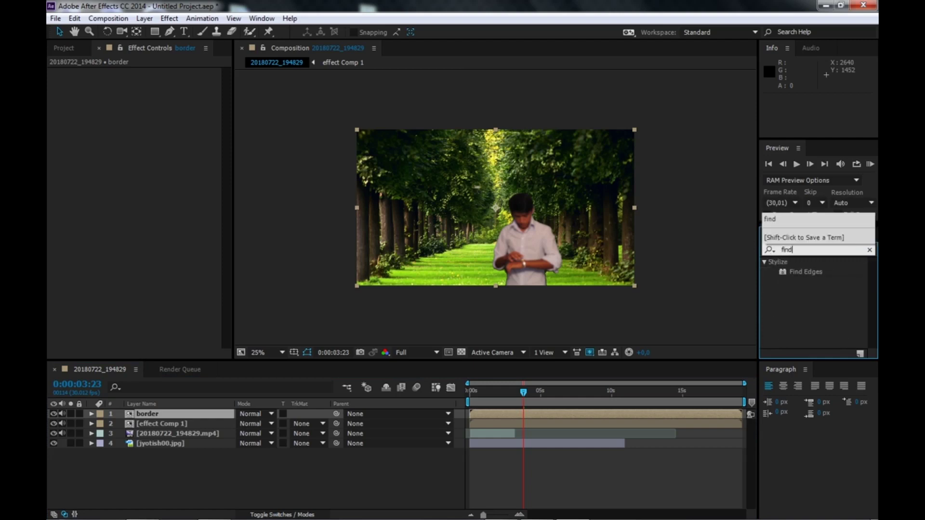
left_click(818, 266)
left_click(823, 271)
left_click_drag(824, 270, 181, 414)
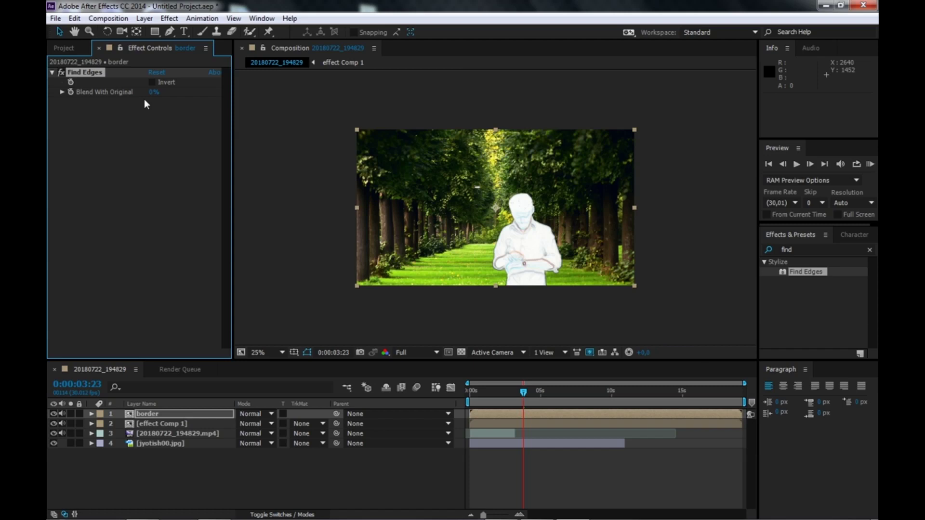
left_click(152, 82)
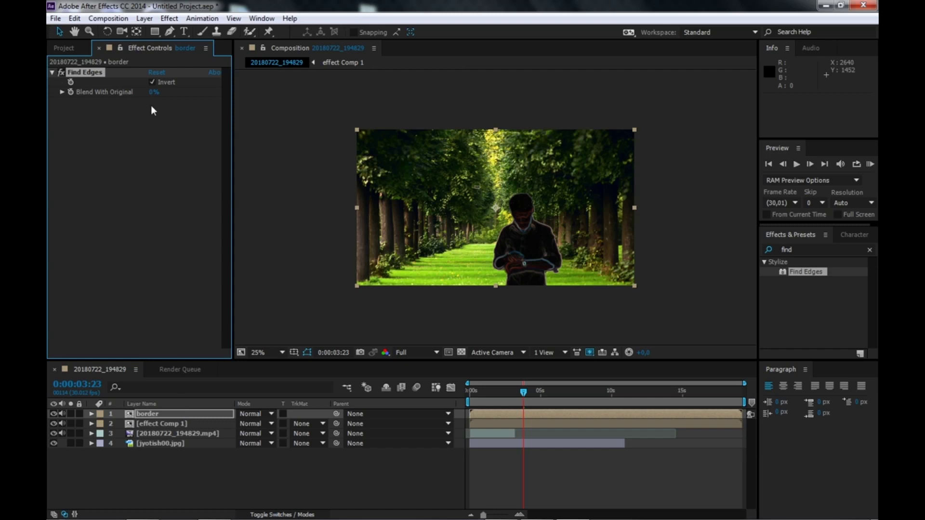
mouse_move(155, 92)
left_mouse_down()
mouse_move(203, 94)
mouse_move(109, 91)
mouse_move(115, 102)
mouse_move(149, 91)
left_mouse_up()
Step: Set the blending mode of both the border and effect Comp 1 layers to Screen
left_click(161, 422, "ctrl")
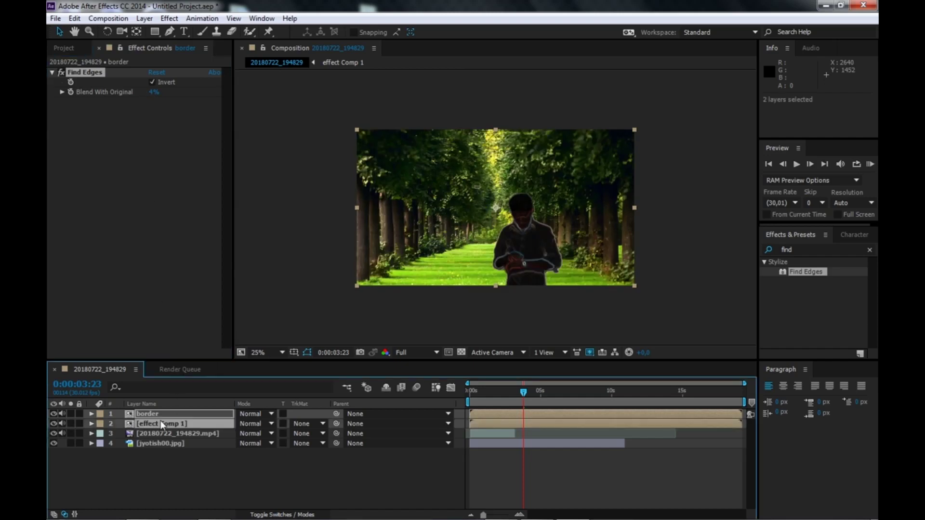
left_click(165, 413, "ctrl")
left_click(167, 414, "ctrl")
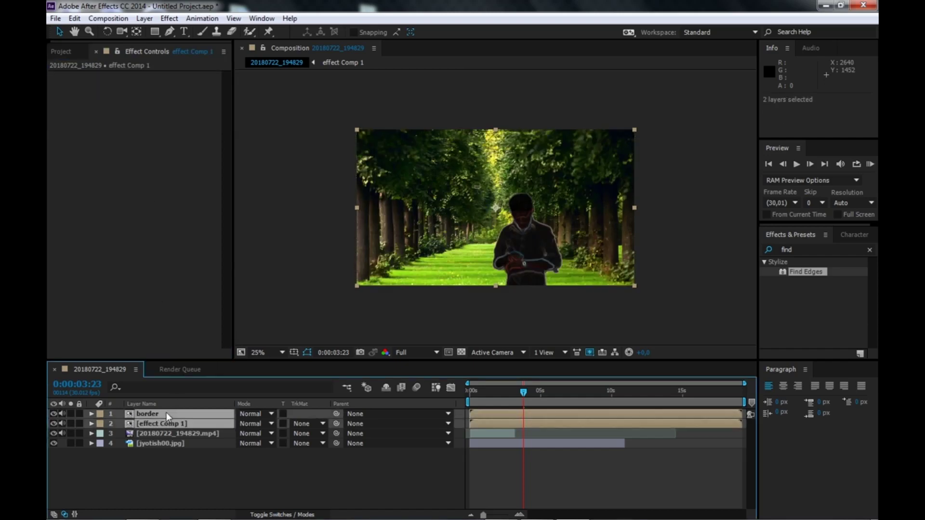
right_click(167, 414)
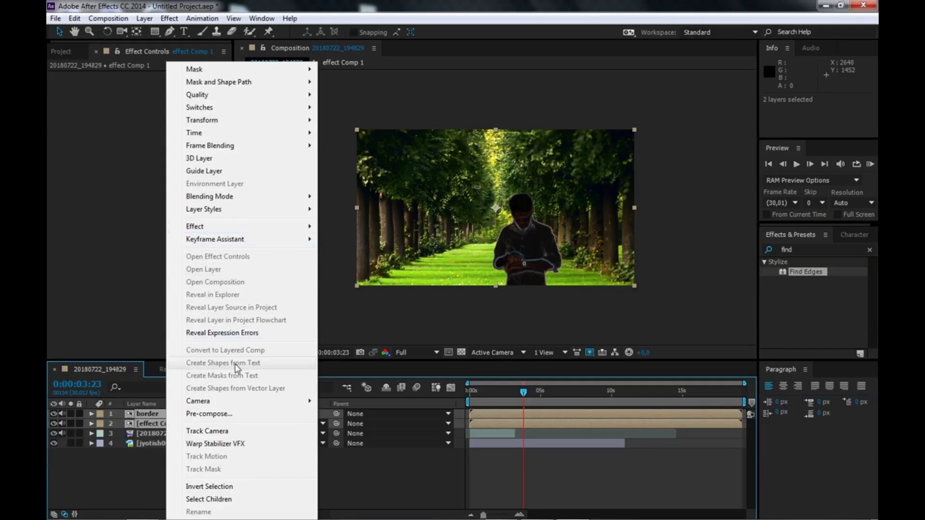
mouse_move(285, 195)
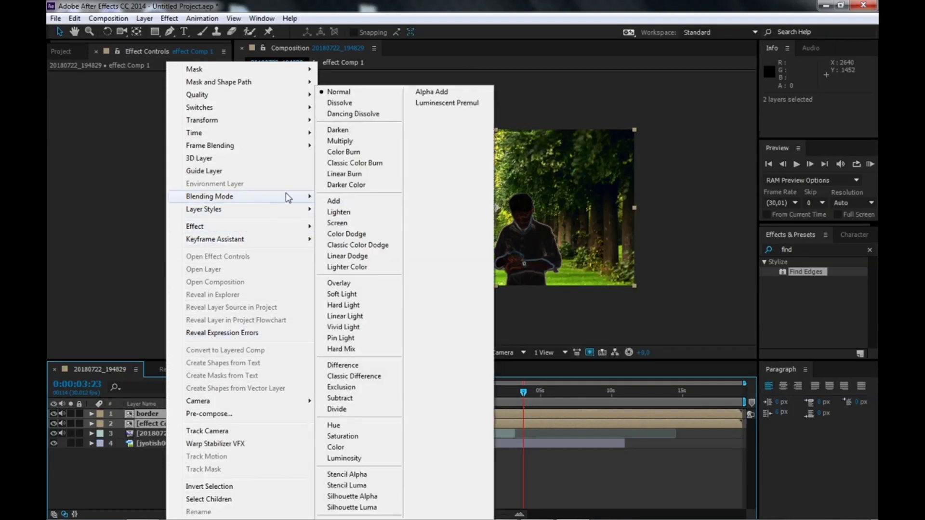
left_click(350, 225)
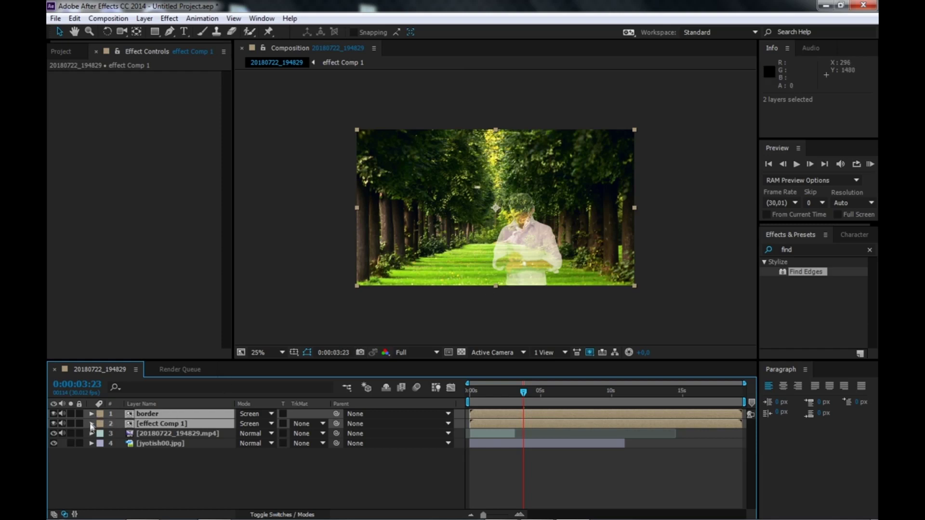
Step: Try lowering the border layer's opacity and check the figure at another frame
key("F2")
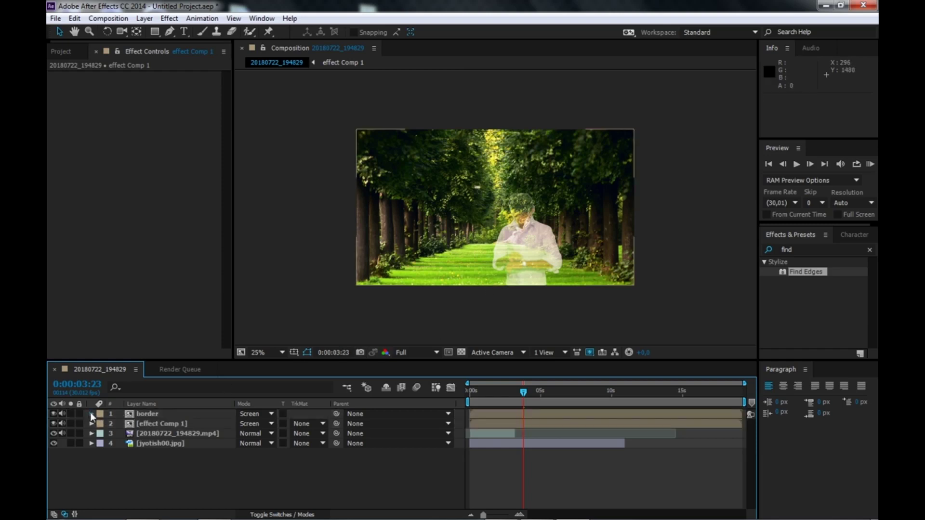
left_click(92, 415)
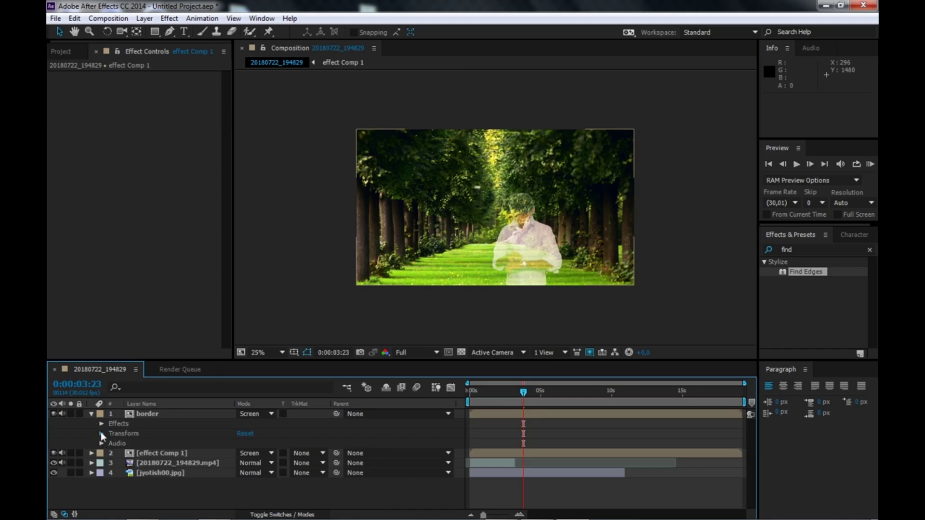
left_click(101, 433)
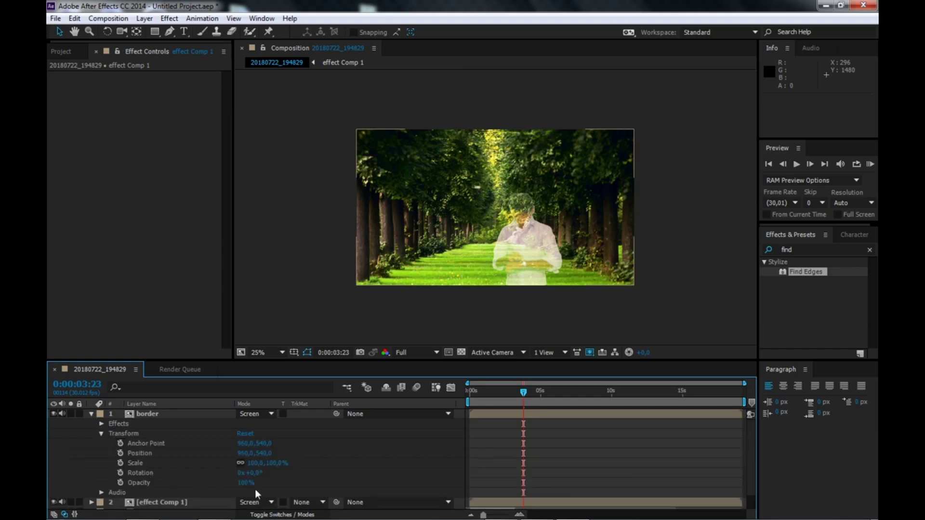
left_click_drag(245, 483, 203, 491)
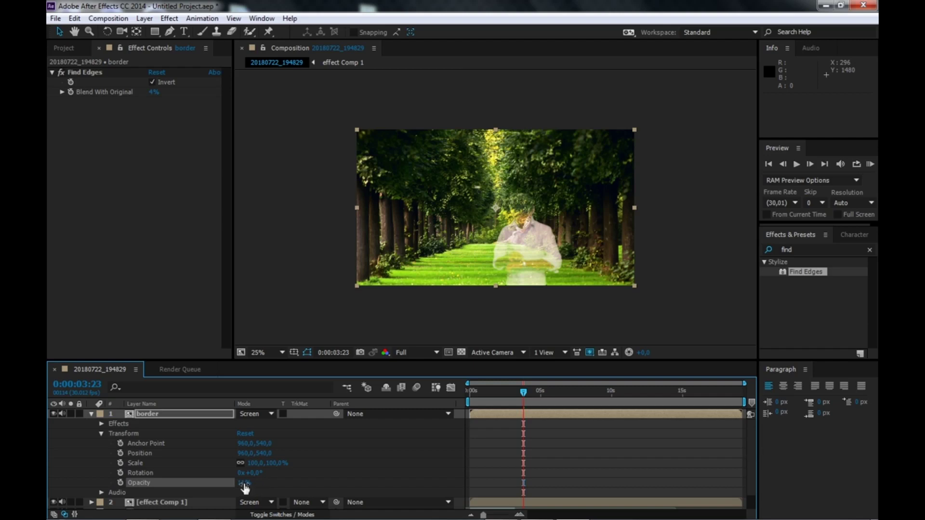
left_click_drag(245, 488, 240, 489)
left_click(551, 391)
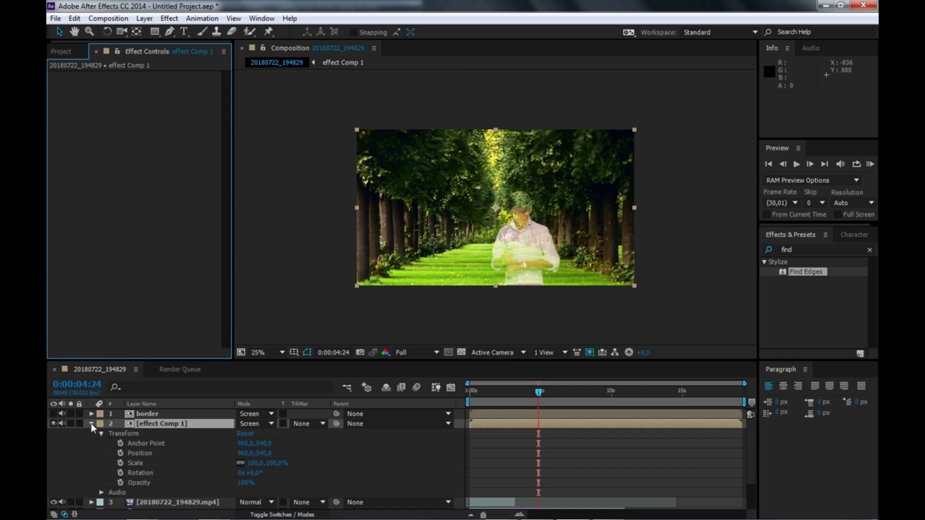
Step: Collapse the effect Comp 1 layer's properties and set the border layer's opacity to 20%
left_click(91, 423)
left_click(135, 413)
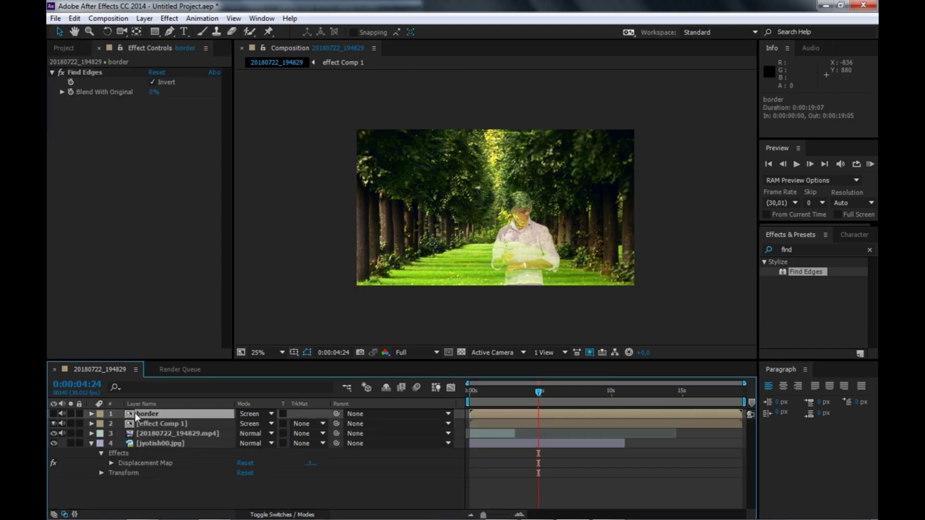
left_click(93, 415)
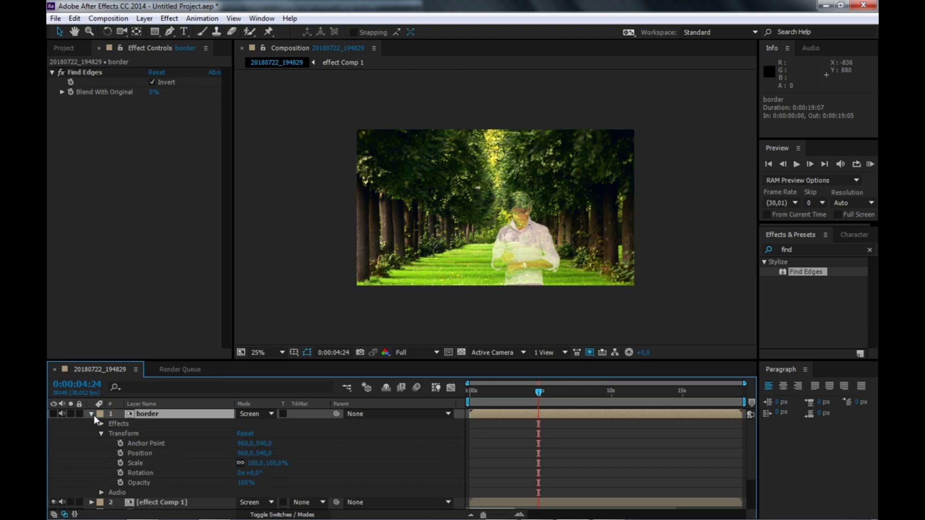
left_click(246, 482)
type("20")
key("Return")
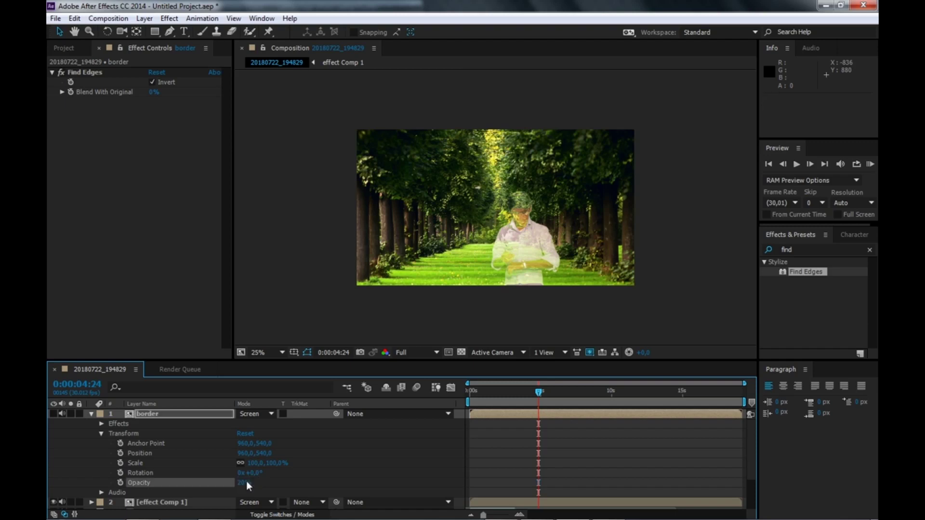
Step: Set the opacity of the effect Comp 1 layer to 20% and collapse its properties
scroll(750, 441, "down", 2)
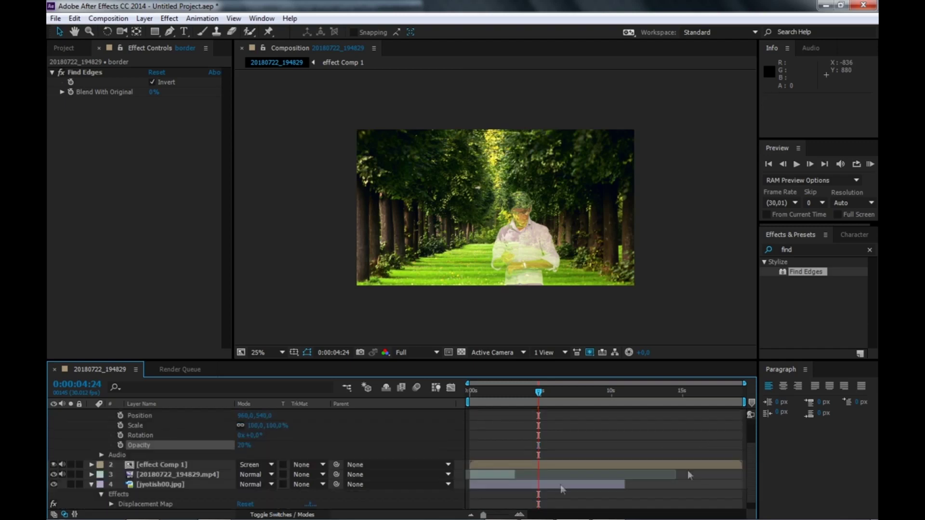
left_click(145, 465)
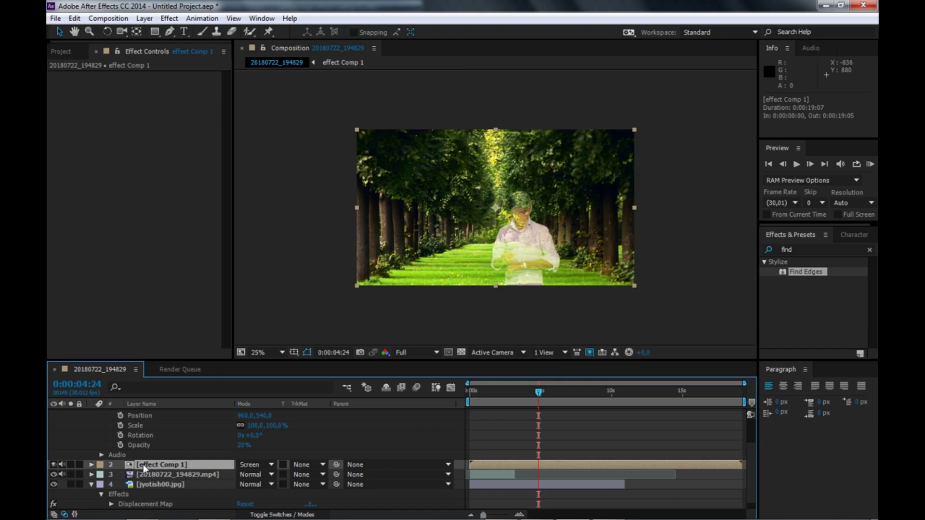
left_click(91, 465)
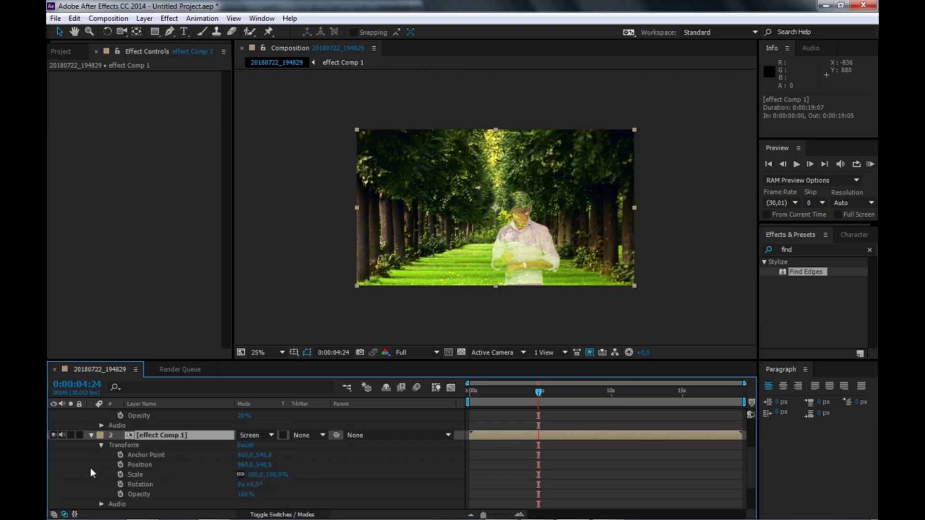
left_click(247, 495)
type("20")
key("Return")
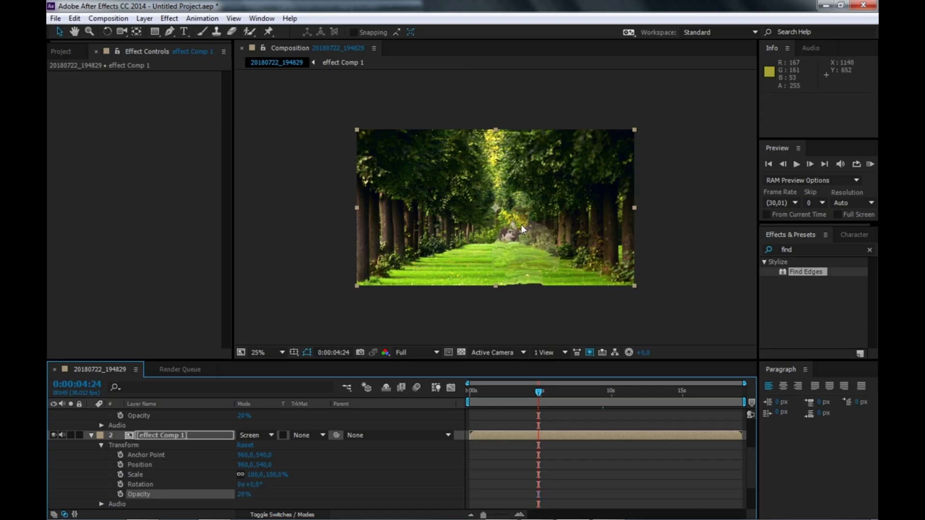
left_click(88, 435)
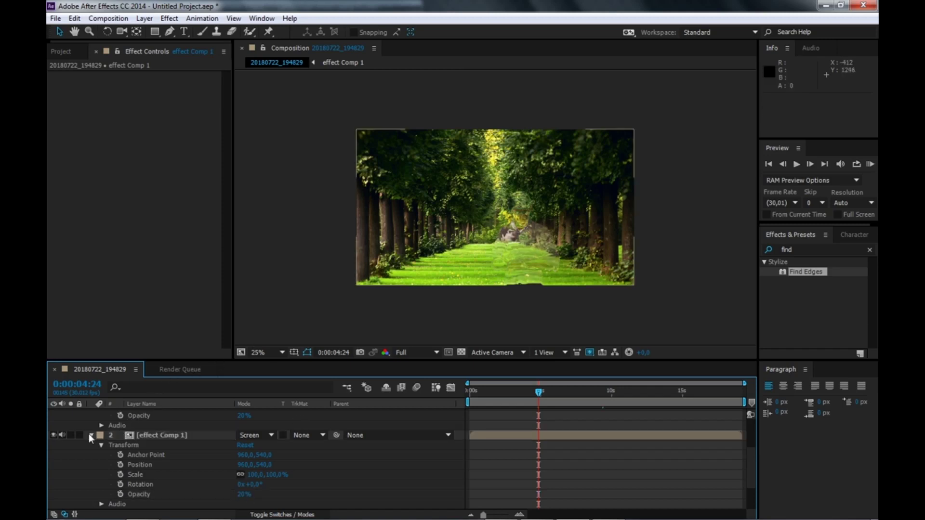
left_click(92, 435)
Step: Collapse the border layer's properties and check the transparent figure at 0:00:06:12 and 0:00:08:07
scroll(750, 455, "up", 3)
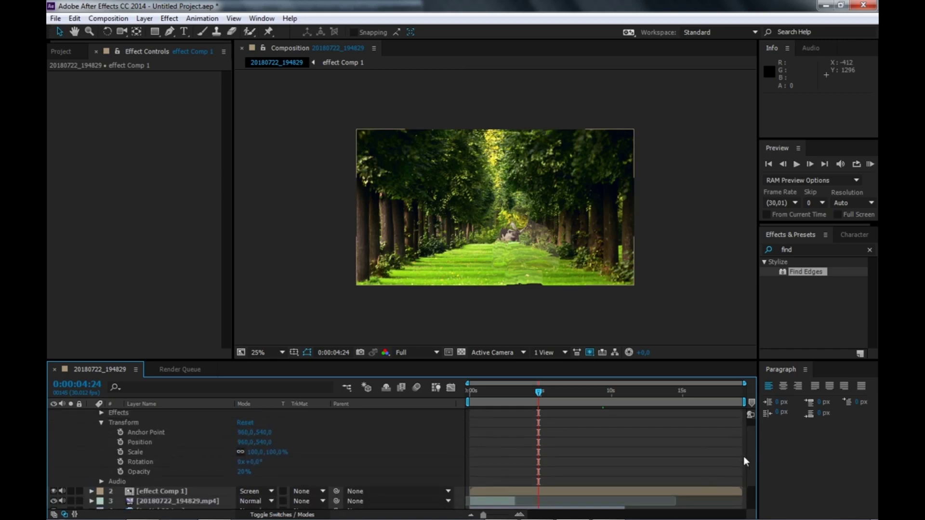
scroll(750, 445, "up", 1)
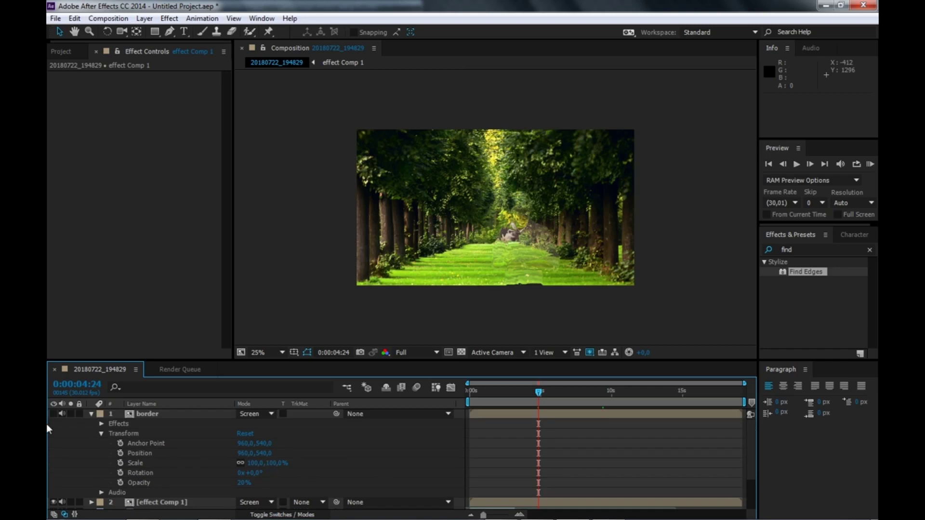
left_click(91, 414)
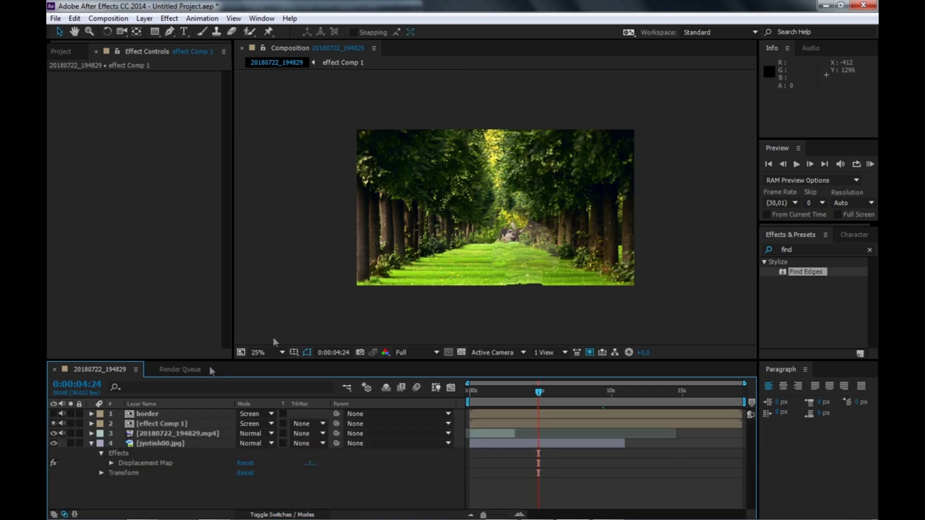
left_click(562, 391)
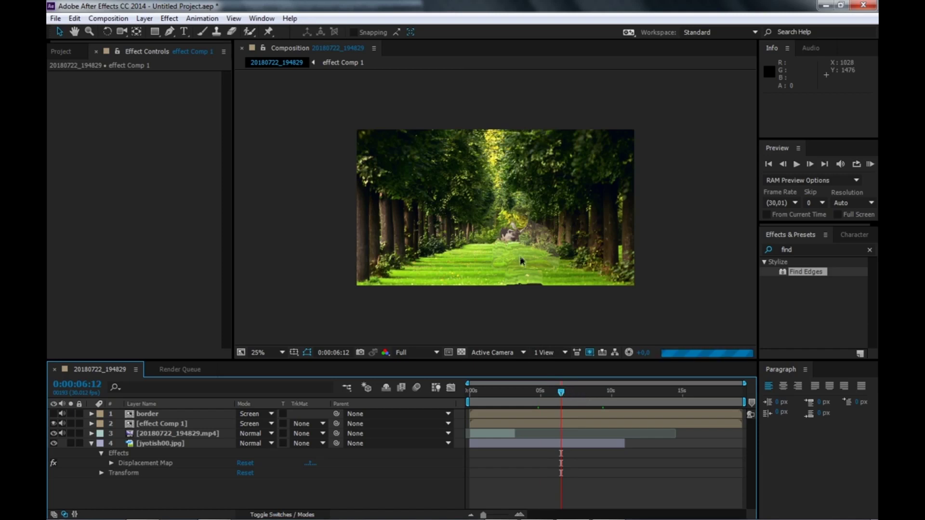
left_click(588, 391)
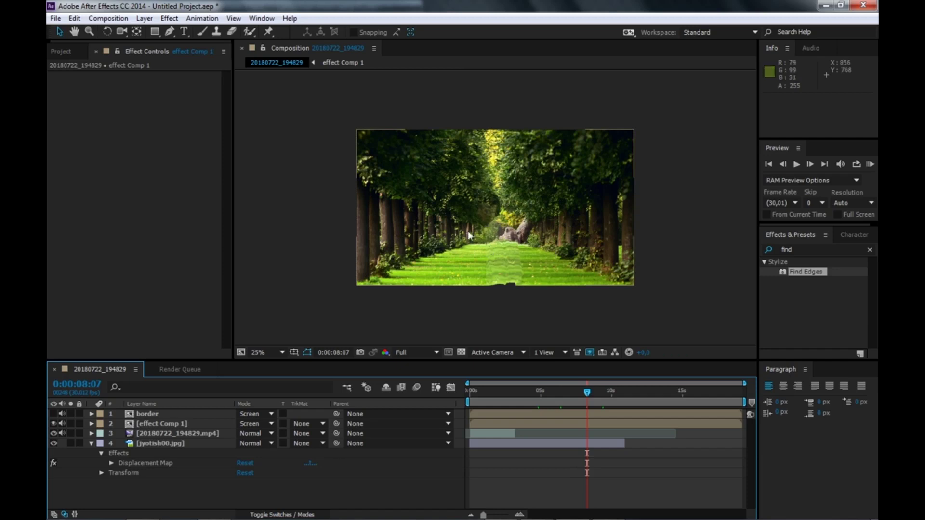